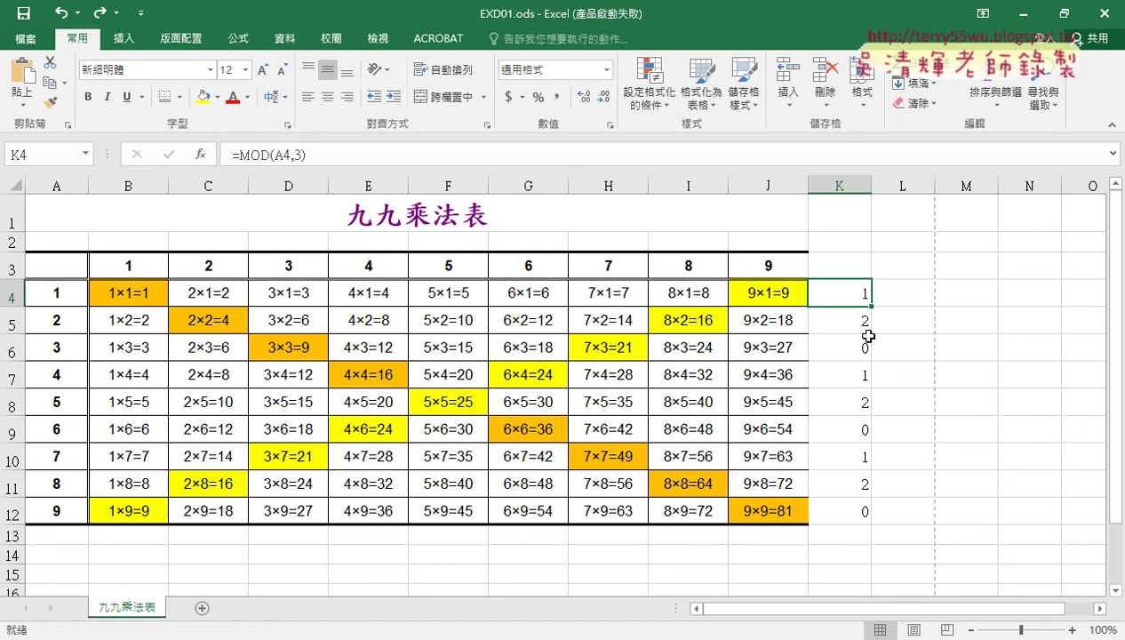
Inspect the K4 MOD formula's arguments, reading the Divisor explanation, and close without changes.
{"action": "left_click_drag", "start_coordinate": [844, 291], "coordinate": [858, 505]}
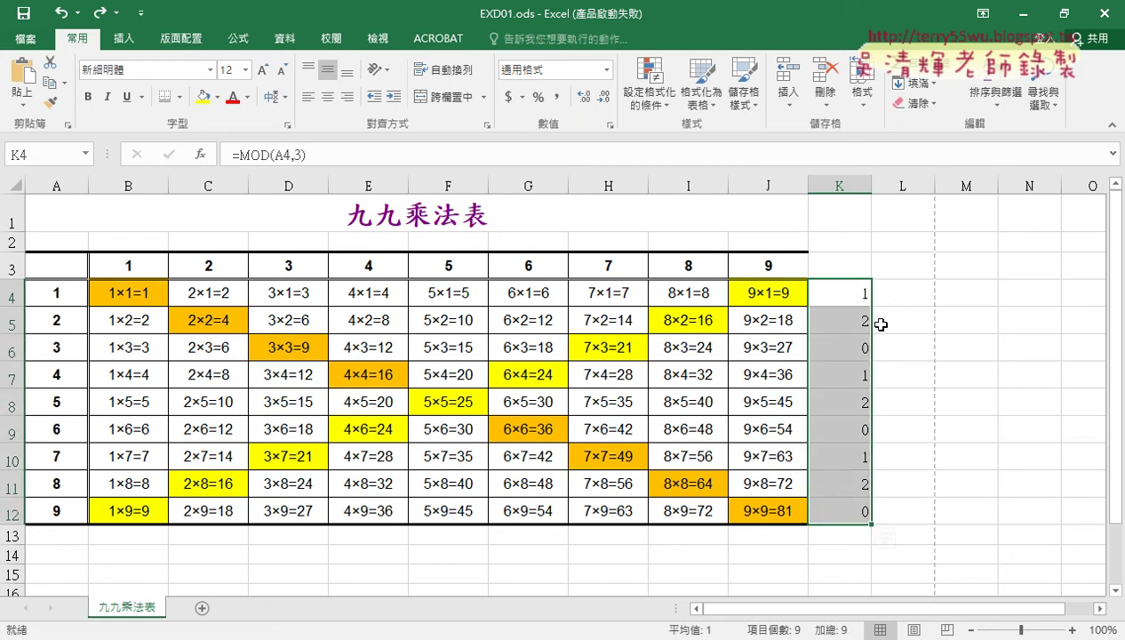
{"action": "left_click", "coordinate": [853, 296]}
{"action": "left_click", "coordinate": [254, 157]}
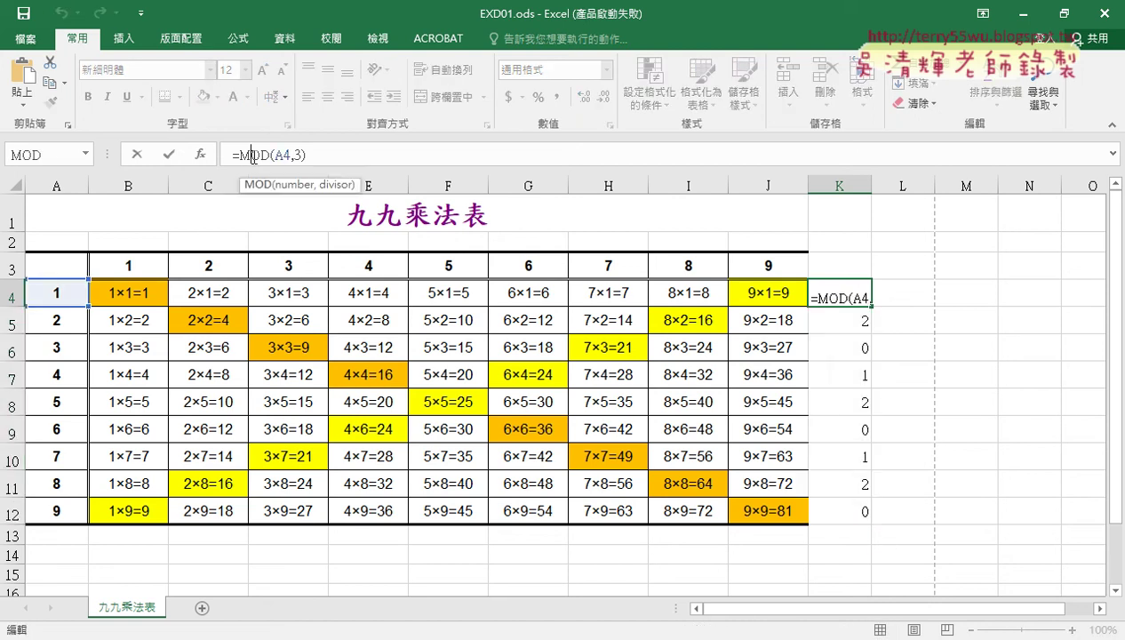
{"action": "left_click", "coordinate": [201, 154]}
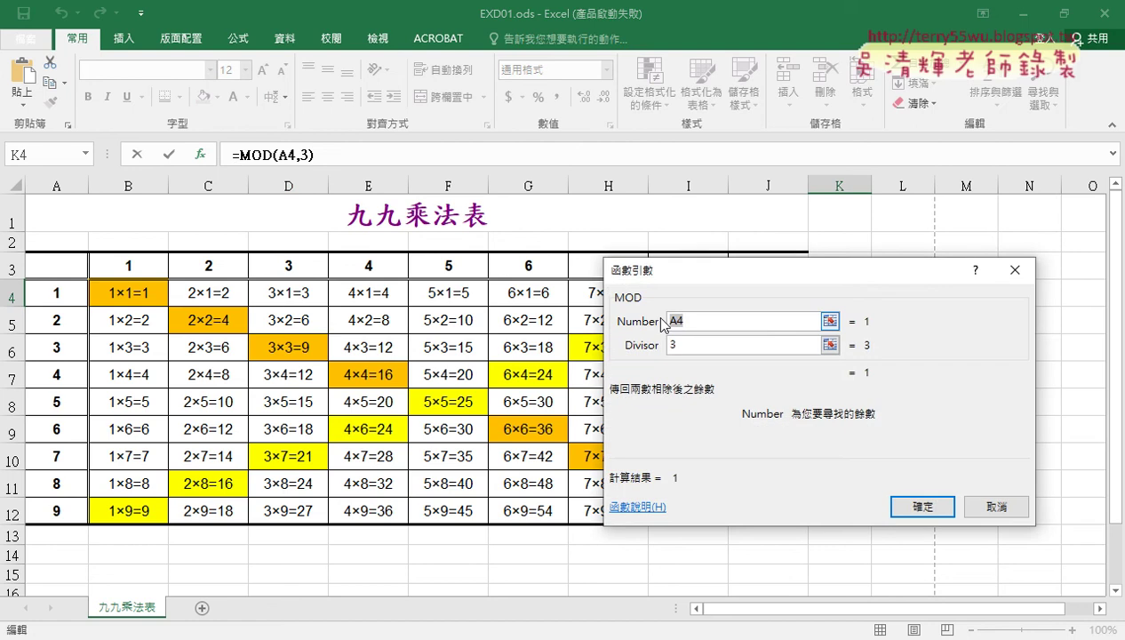
{"action": "left_click_drag", "start_coordinate": [711, 281], "coordinate": [757, 350]}
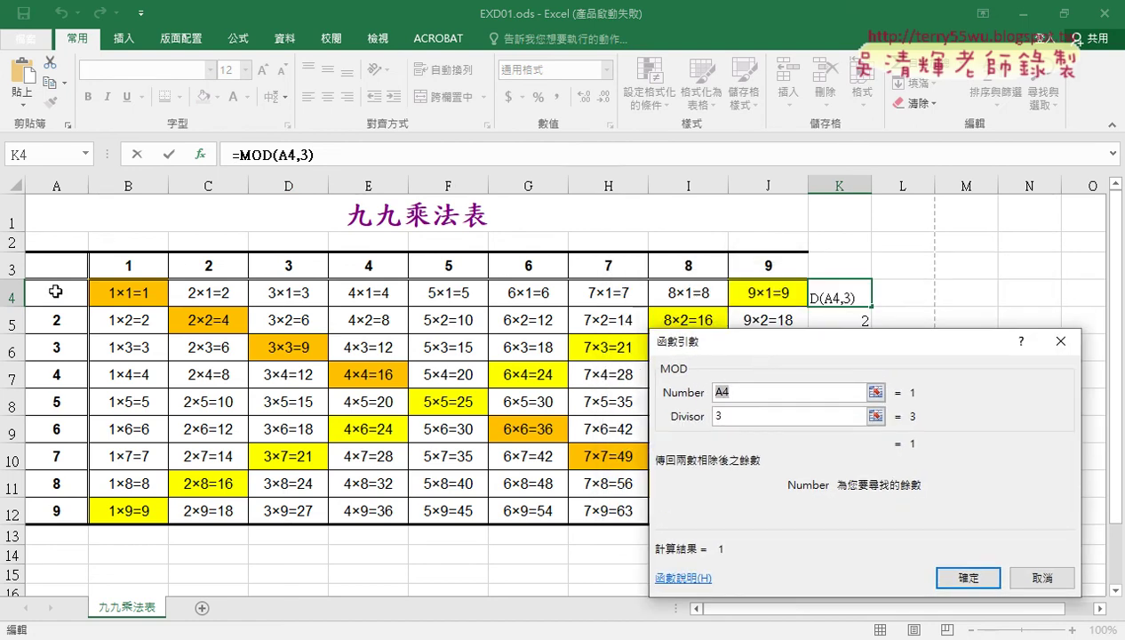
{"action": "left_click", "coordinate": [725, 418]}
{"action": "left_click_drag", "start_coordinate": [727, 344], "coordinate": [564, 324]}
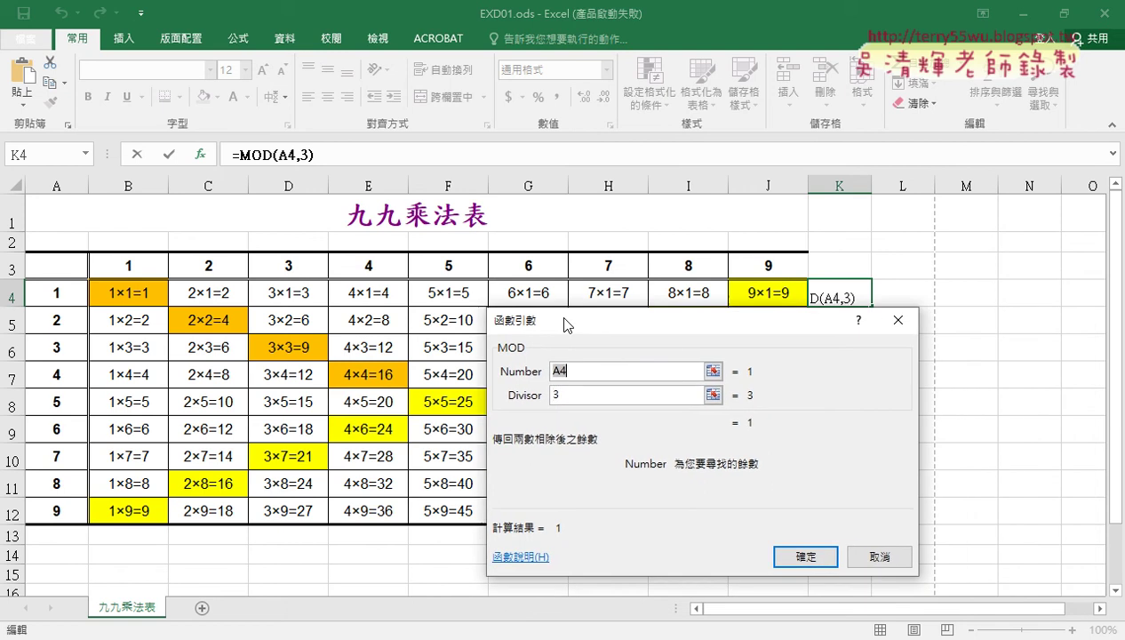
{"action": "left_click", "coordinate": [563, 395]}
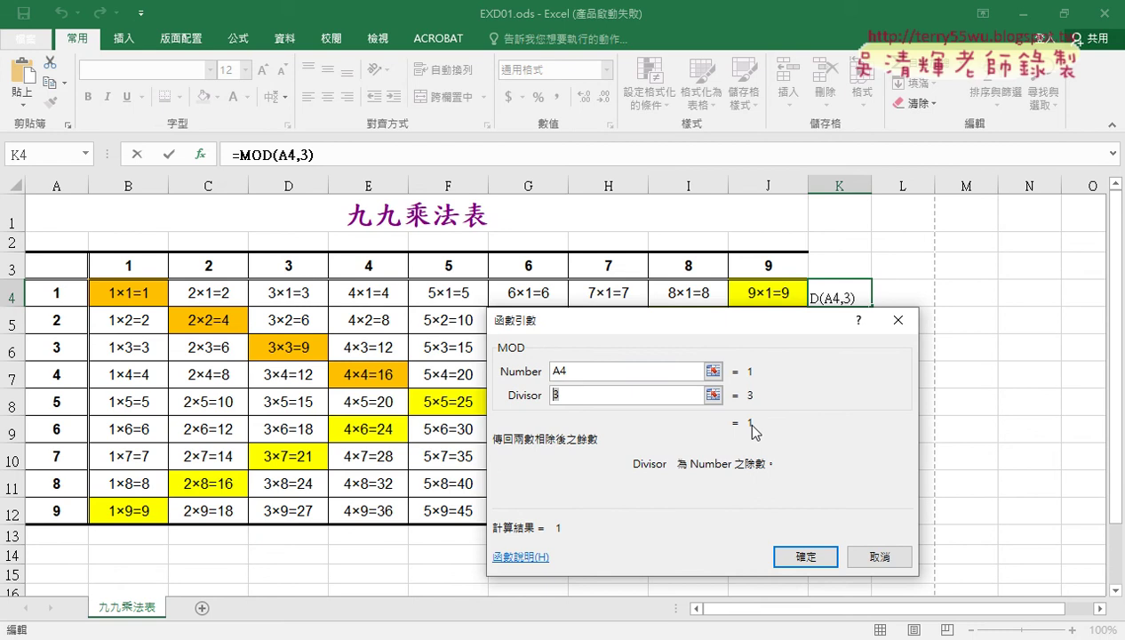
{"action": "left_click", "coordinate": [879, 556]}
{"action": "left_click", "coordinate": [966, 400]}
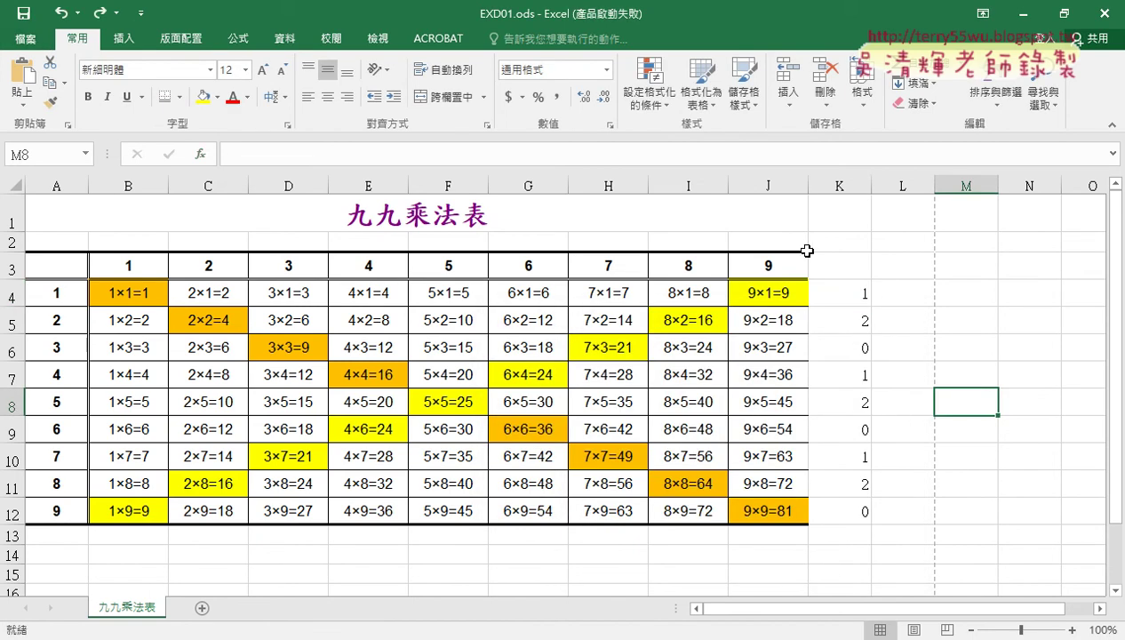
Clear the MOD helper values from K4:K12 and select the product grid B4:J12.
{"action": "left_click_drag", "start_coordinate": [849, 293], "coordinate": [859, 516]}
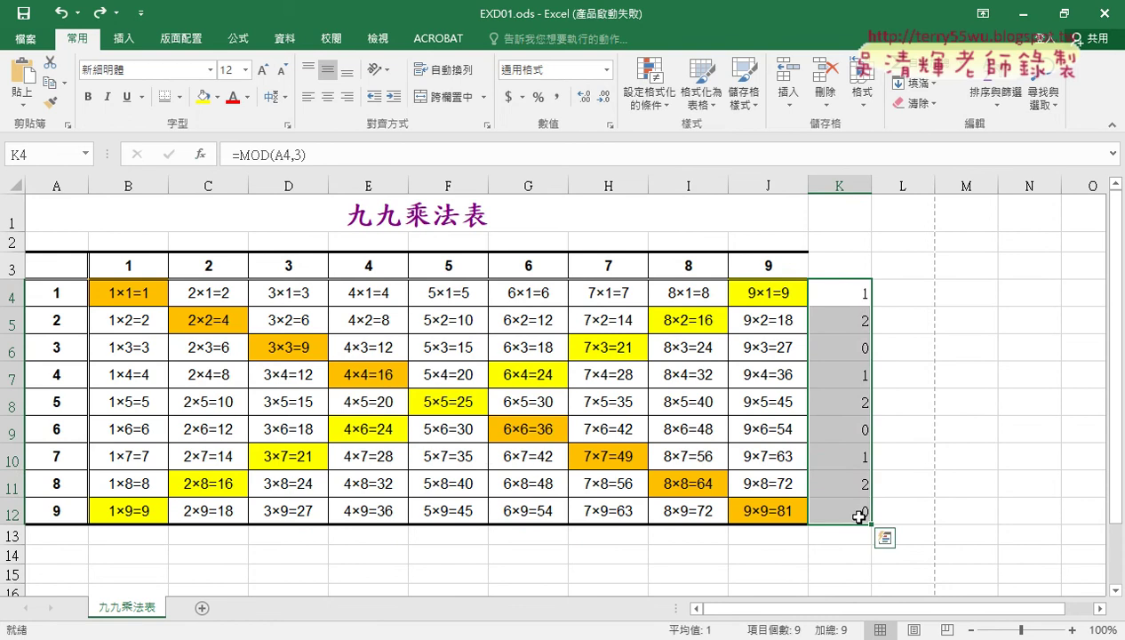
{"action": "key", "text": "Delete"}
{"action": "left_click", "coordinate": [140, 303]}
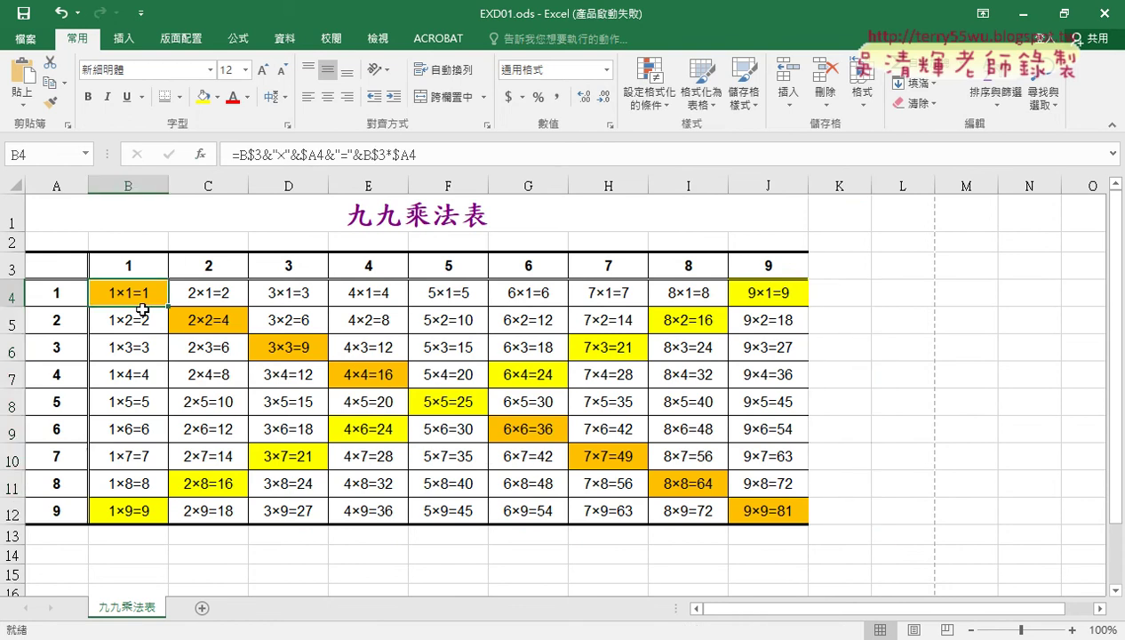
{"action": "left_click_drag", "start_coordinate": [143, 310], "coordinate": [775, 528]}
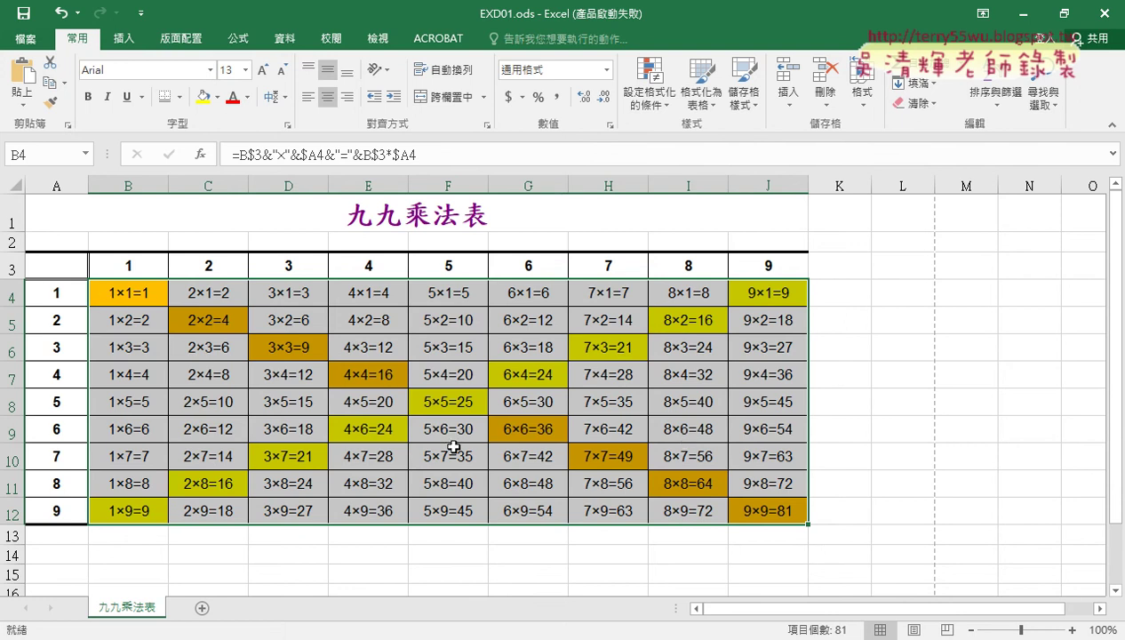
Start a New Rule for B4:J12 using 'Use a formula to determine which cells to format'.
{"action": "left_click", "coordinate": [662, 118]}
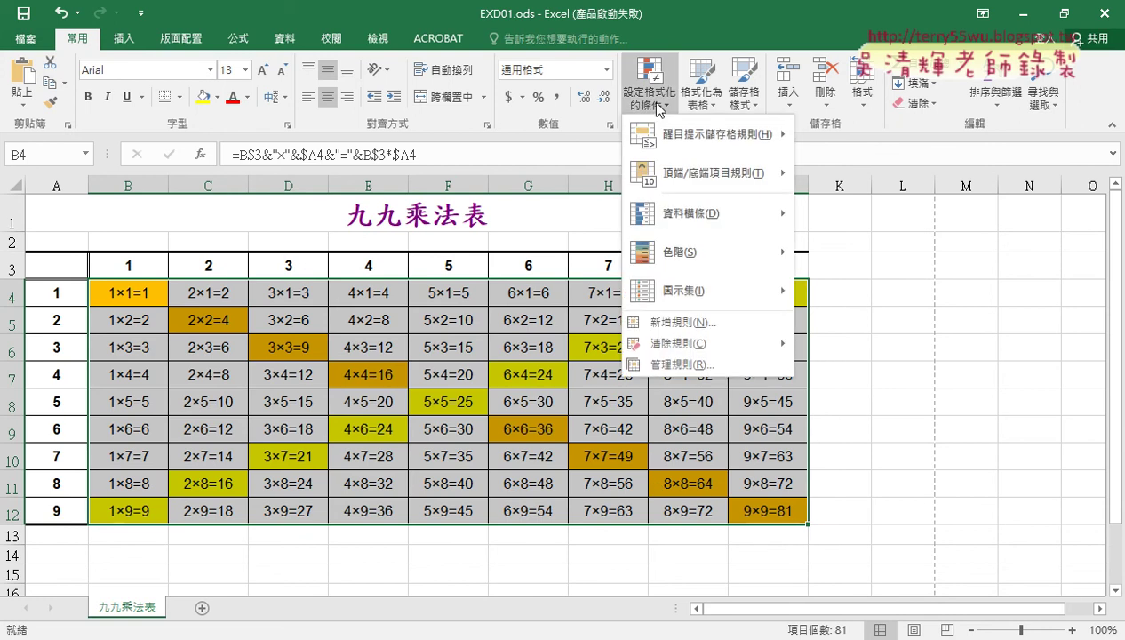
{"action": "left_click", "coordinate": [686, 324]}
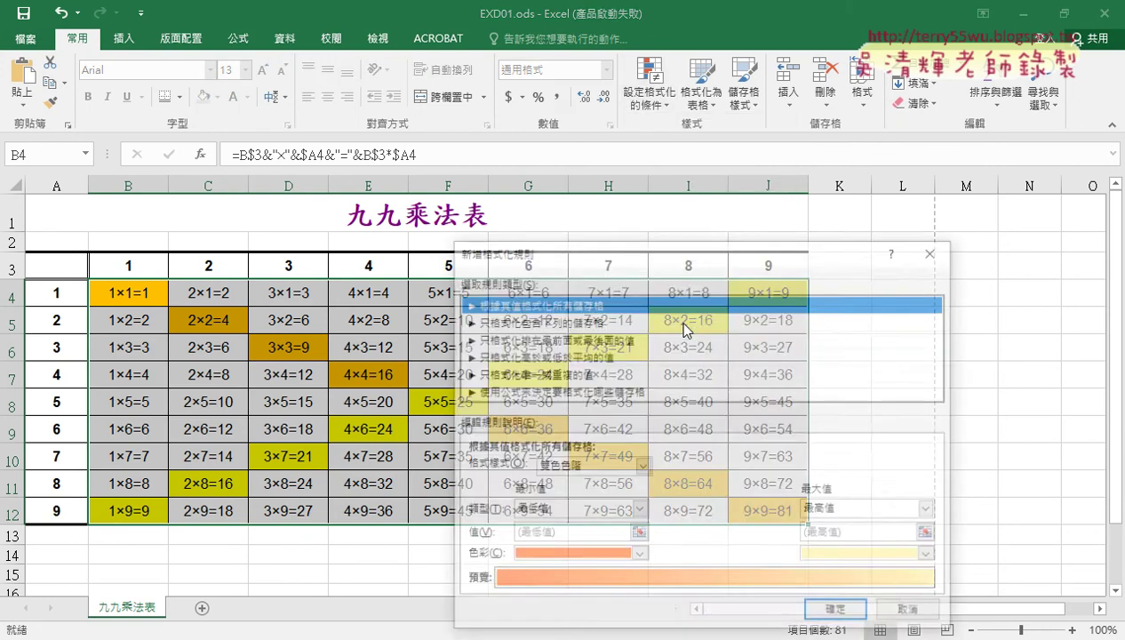
{"action": "left_click_drag", "start_coordinate": [678, 256], "coordinate": [675, 87]}
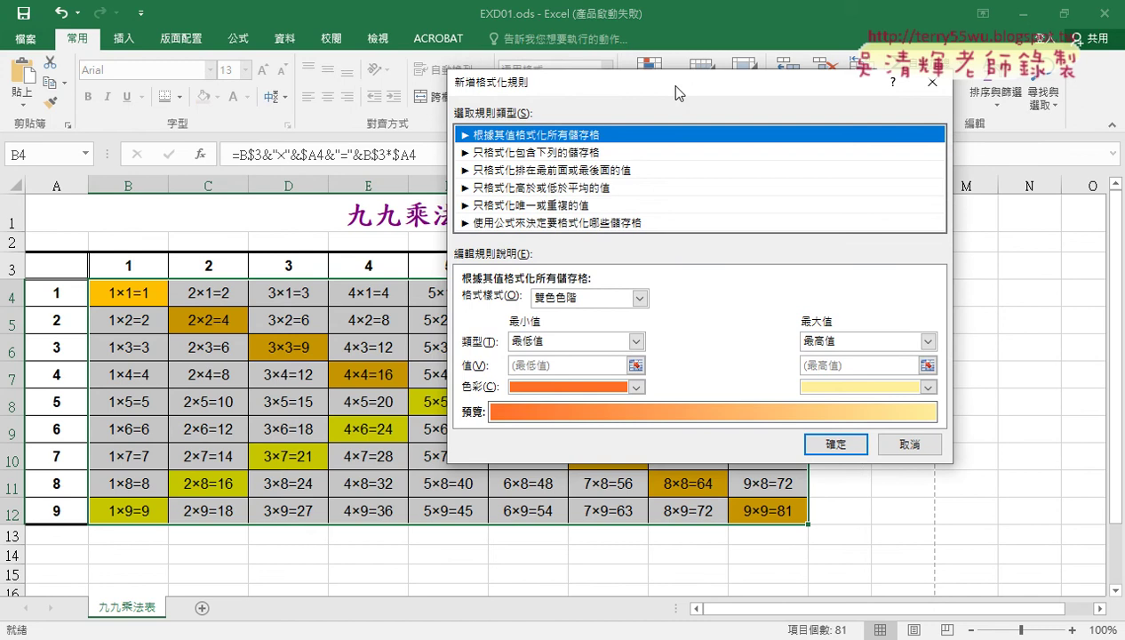
{"action": "left_click", "coordinate": [511, 224]}
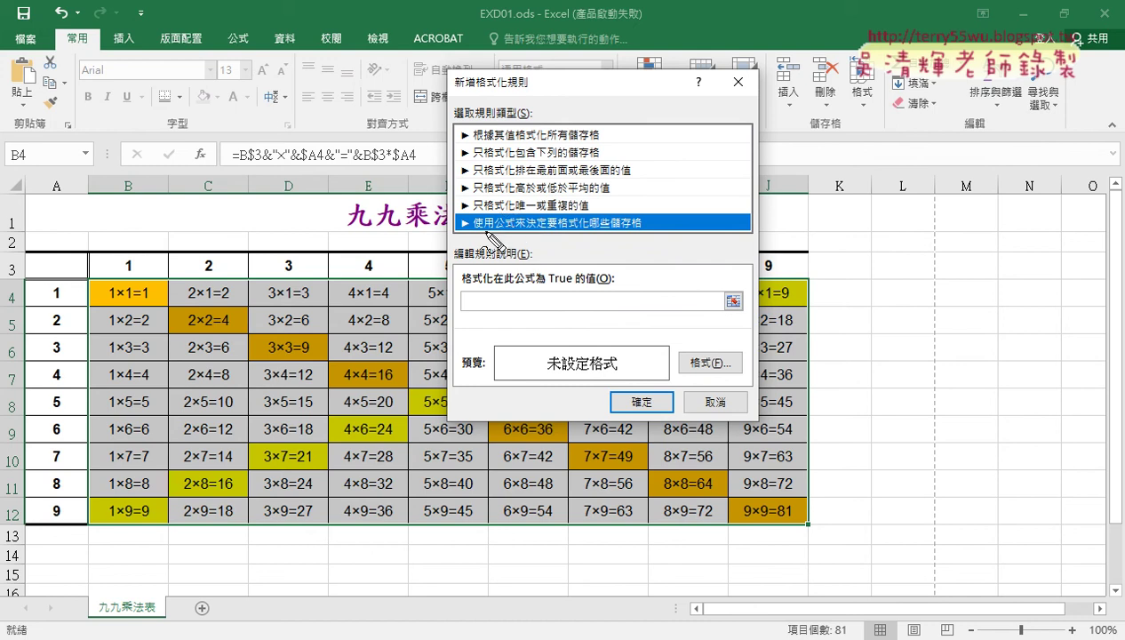
{"action": "left_click_drag", "start_coordinate": [450, 227], "coordinate": [684, 252]}
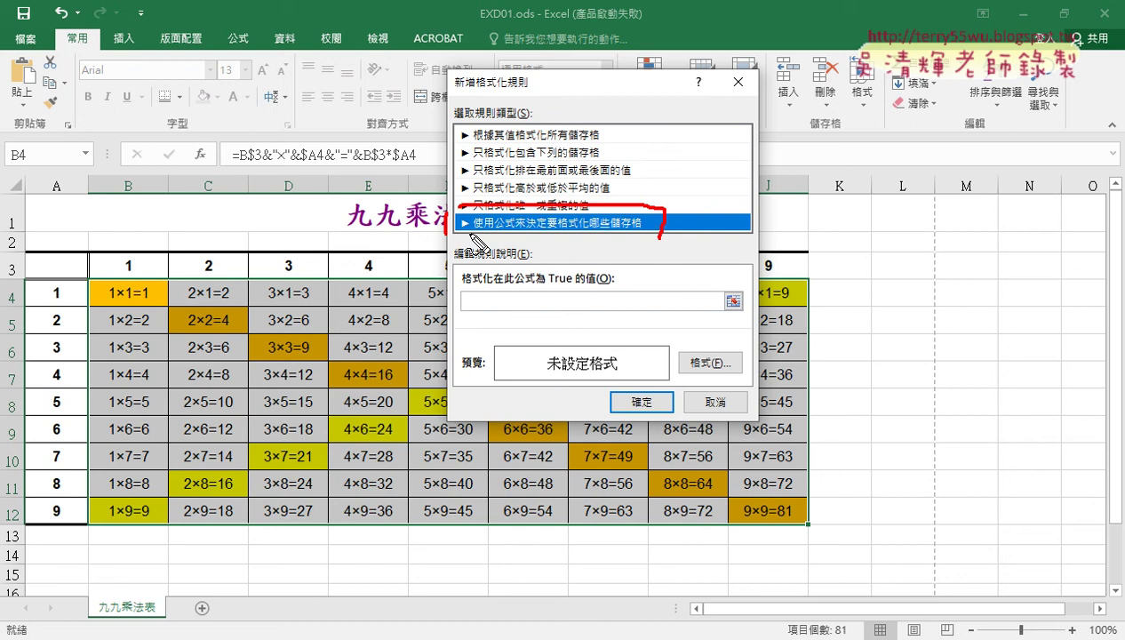
{"action": "left_click_drag", "start_coordinate": [500, 229], "coordinate": [520, 228]}
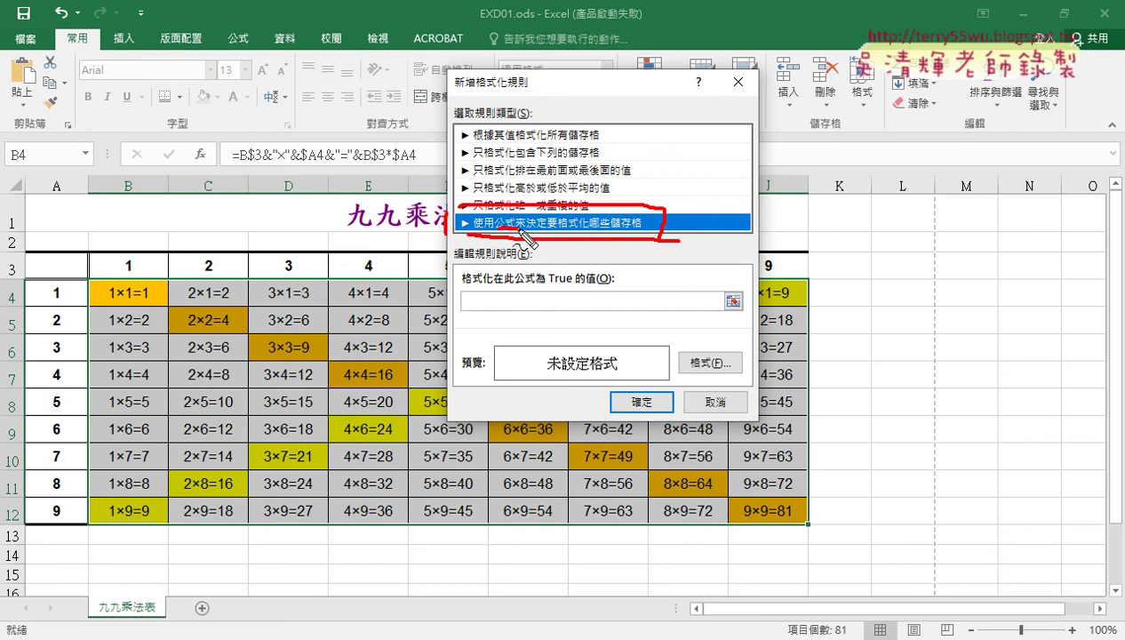
{"action": "mouse_move", "coordinate": [245, 163]}
{"action": "left_mouse_down"}
{"action": "mouse_move", "coordinate": [227, 151]}
{"action": "mouse_move", "coordinate": [348, 129]}
{"action": "mouse_move", "coordinate": [434, 177]}
{"action": "mouse_move", "coordinate": [267, 174]}
{"action": "left_mouse_up"}
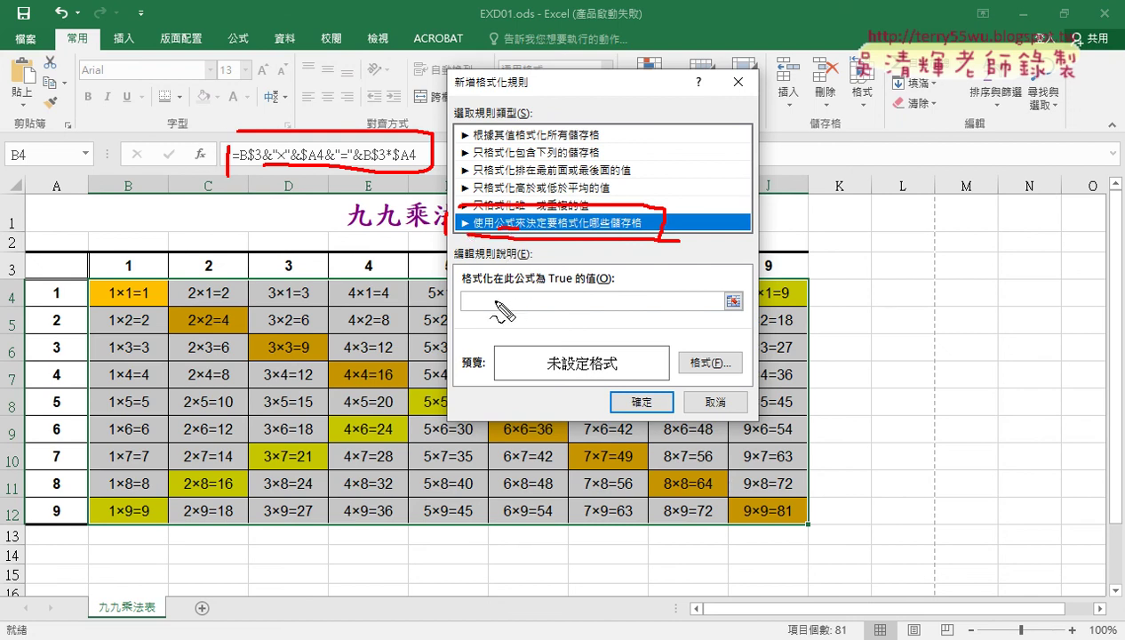
{"action": "left_click_drag", "start_coordinate": [183, 163], "coordinate": [211, 161]}
{"action": "mouse_move", "coordinate": [174, 101]}
{"action": "left_mouse_down"}
{"action": "mouse_move", "coordinate": [224, 81]}
{"action": "mouse_move", "coordinate": [242, 133]}
{"action": "mouse_move", "coordinate": [258, 124]}
{"action": "left_mouse_up"}
{"action": "mouse_move", "coordinate": [329, 165]}
{"action": "left_mouse_down"}
{"action": "mouse_move", "coordinate": [391, 192]}
{"action": "mouse_move", "coordinate": [511, 280]}
{"action": "mouse_move", "coordinate": [529, 273]}
{"action": "left_mouse_up"}
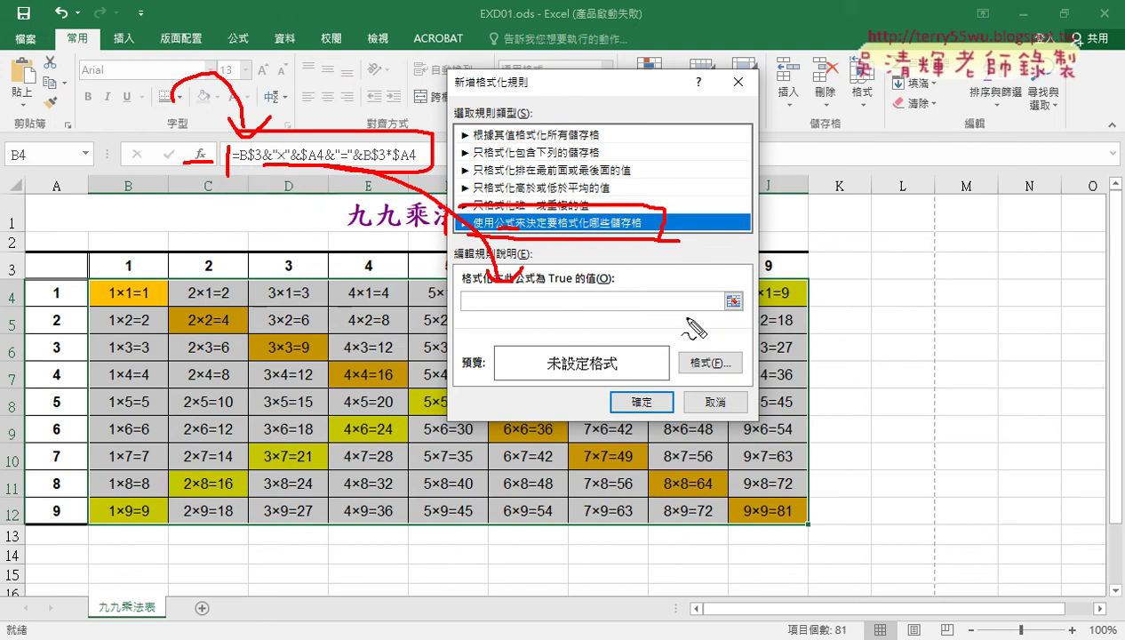
{"action": "left_click_drag", "start_coordinate": [203, 132], "coordinate": [215, 162]}
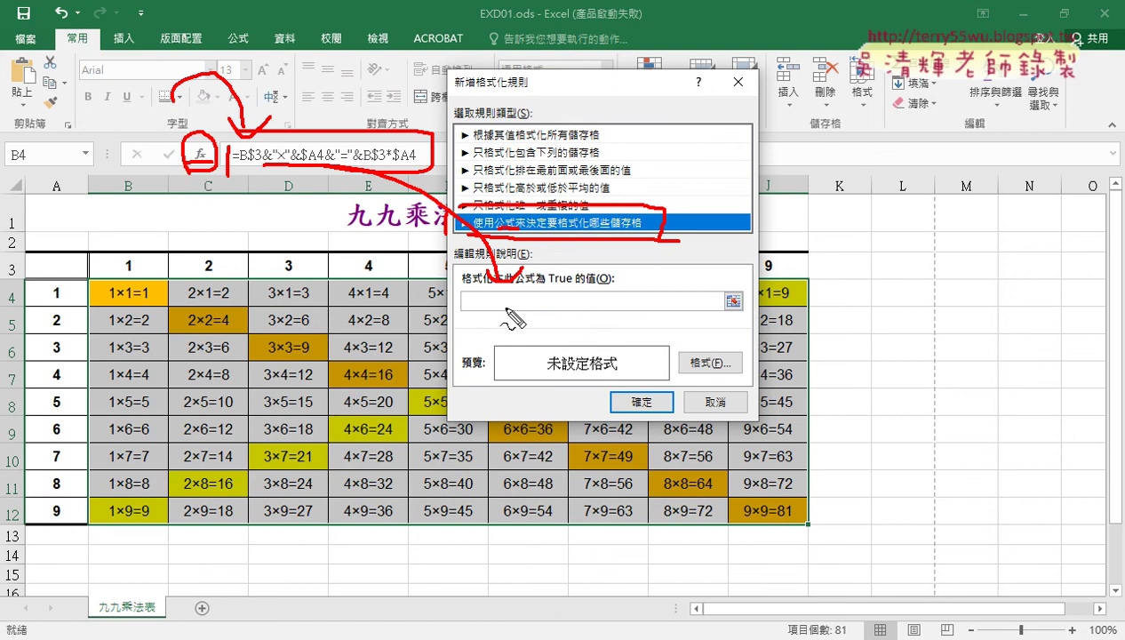
{"action": "key", "text": "Escape"}
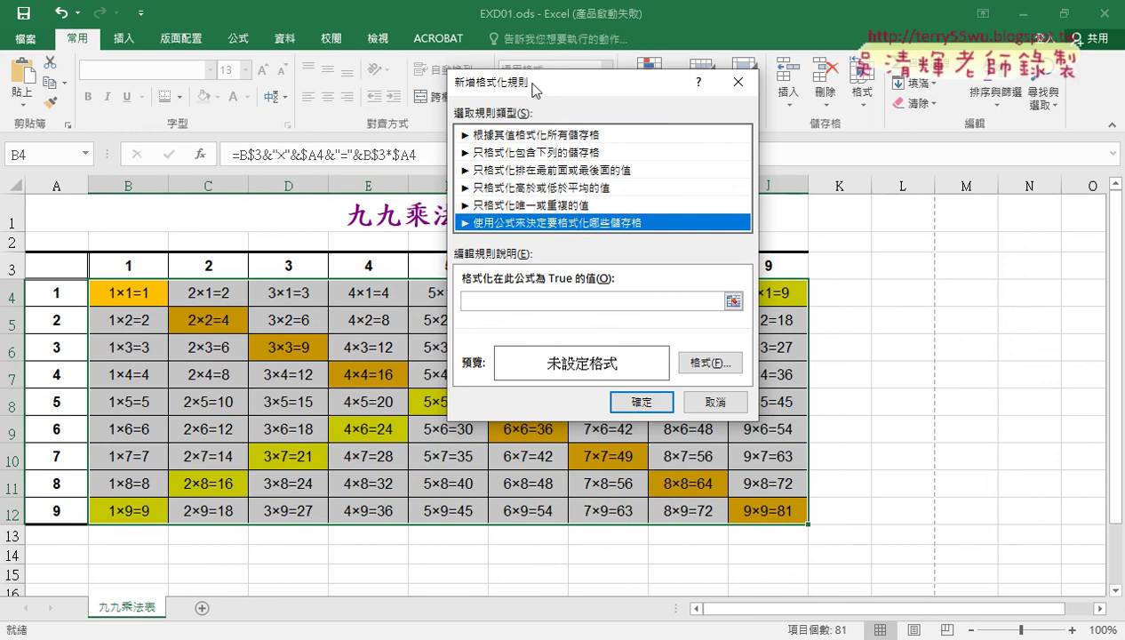
Enter the condition =mod($A4,3)=0, locking only column A of the A4 reference.
{"action": "left_click_drag", "start_coordinate": [534, 89], "coordinate": [665, 89]}
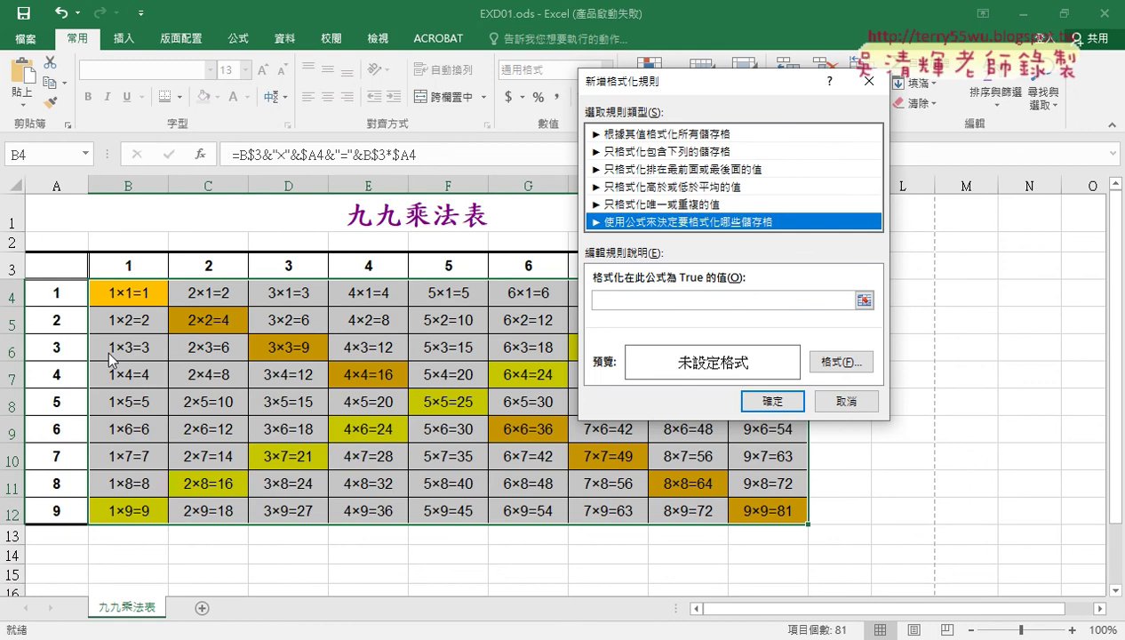
{"action": "left_click", "coordinate": [608, 293]}
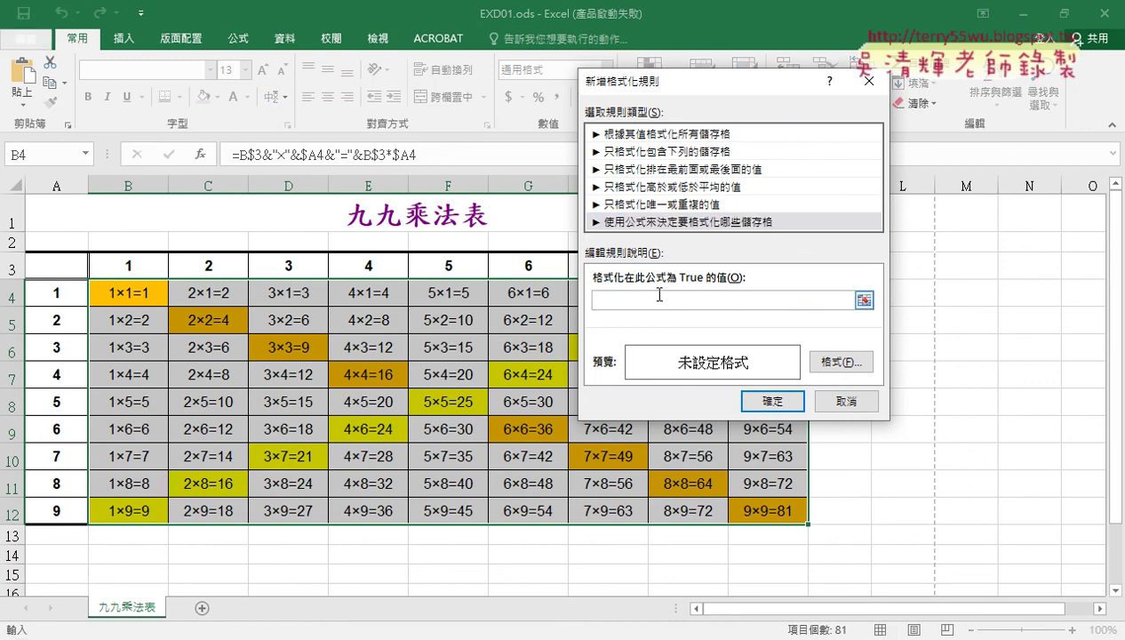
{"action": "type", "text": "="}
{"action": "type", "text": "mo"}
{"action": "type", "text": "d("}
{"action": "left_click", "coordinate": [52, 295]}
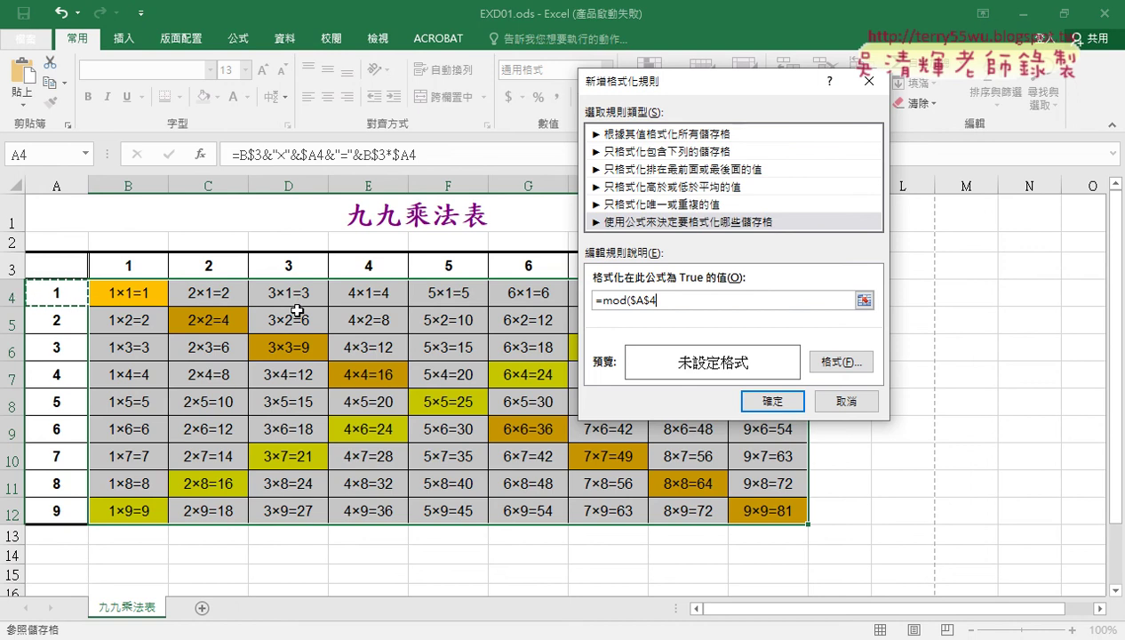
{"action": "left_click", "coordinate": [685, 299]}
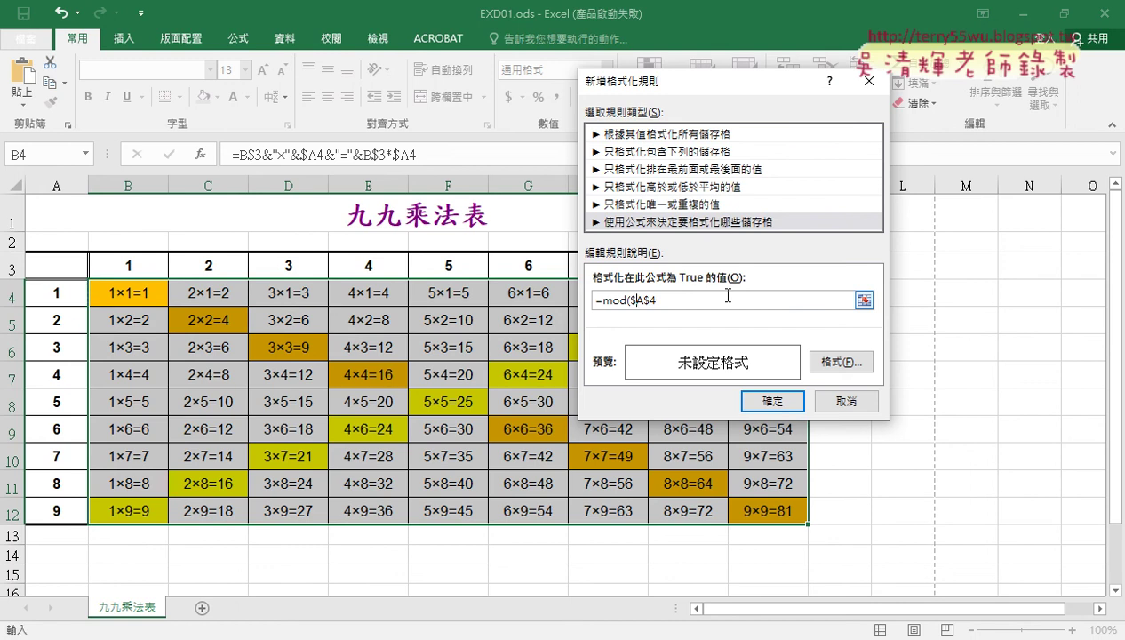
{"action": "key", "text": "BackSpace"}
{"action": "type", "text": "$"}
{"action": "key", "text": "Right"}
{"action": "key", "text": "Delete"}
{"action": "type", "text": "3"}
{"action": "type", "text": ")"}
{"action": "type", "text": "="}
{"action": "type", "text": "0"}
{"action": "left_click_drag", "start_coordinate": [678, 300], "coordinate": [604, 306]}
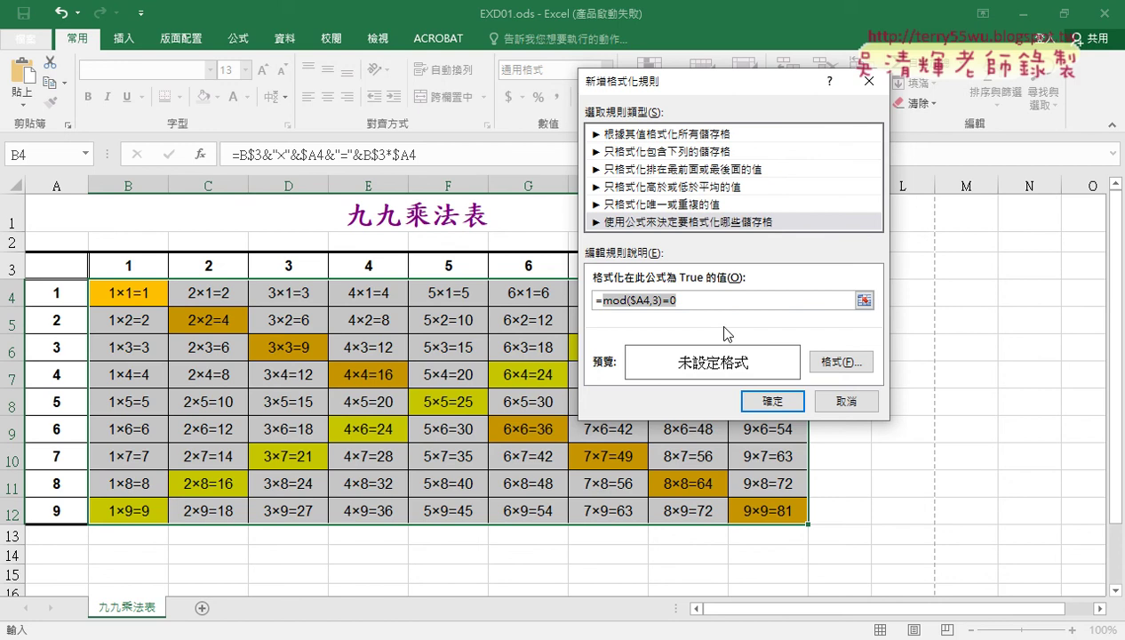
Set the rule's format to a red cell fill and confirm it.
{"action": "left_click", "coordinate": [839, 361]}
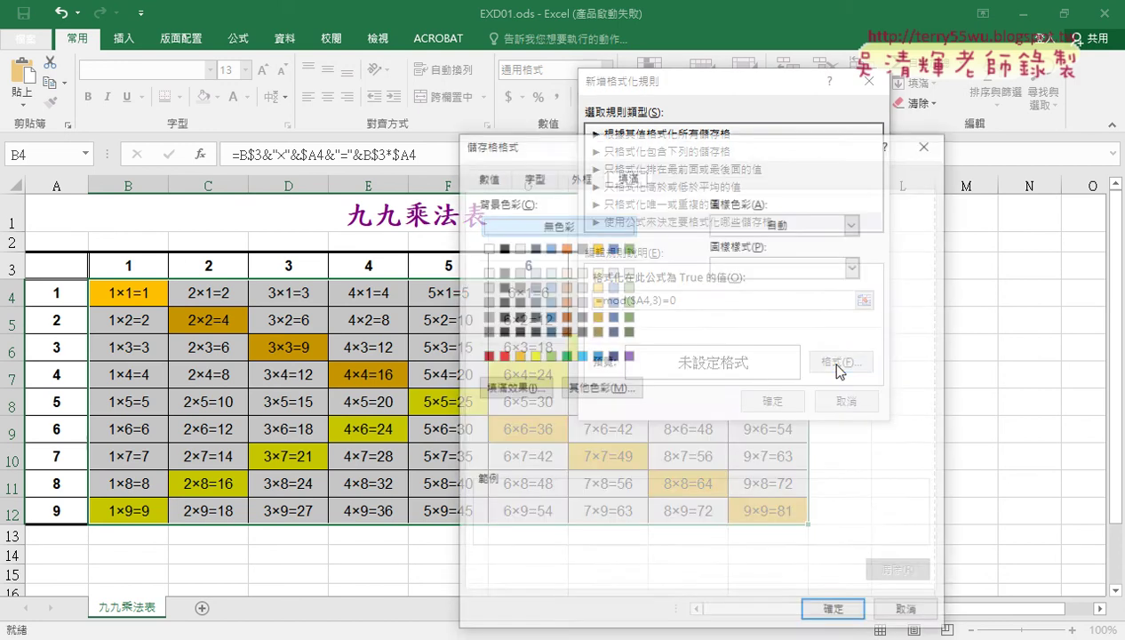
{"action": "left_click", "coordinate": [502, 357]}
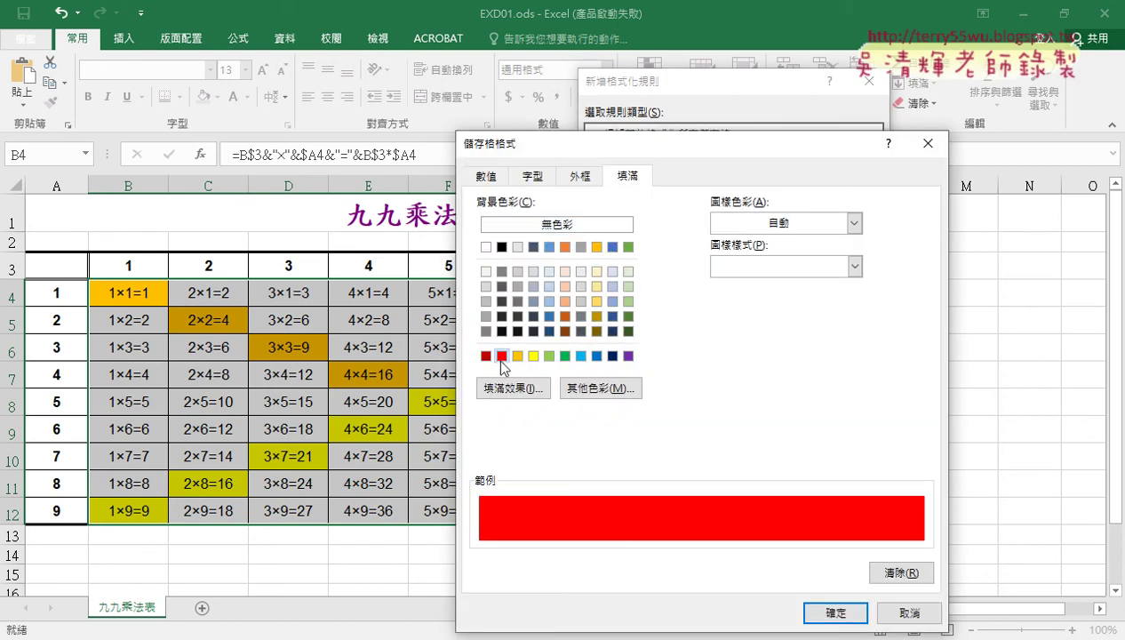
{"action": "left_click", "coordinate": [822, 613]}
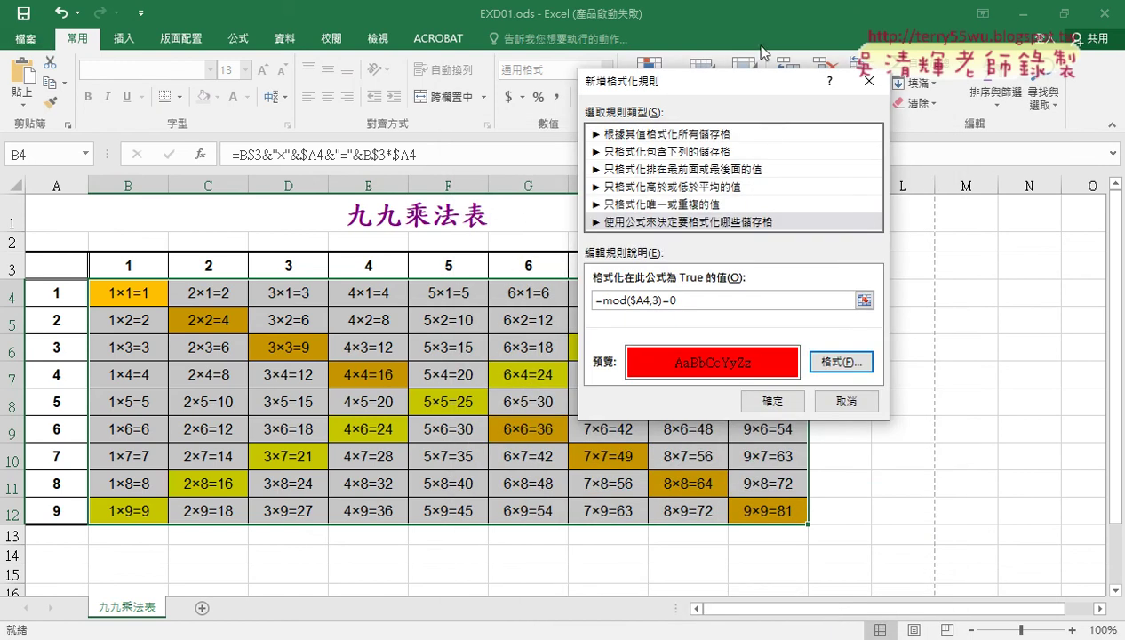
{"action": "left_click_drag", "start_coordinate": [755, 81], "coordinate": [912, 81]}
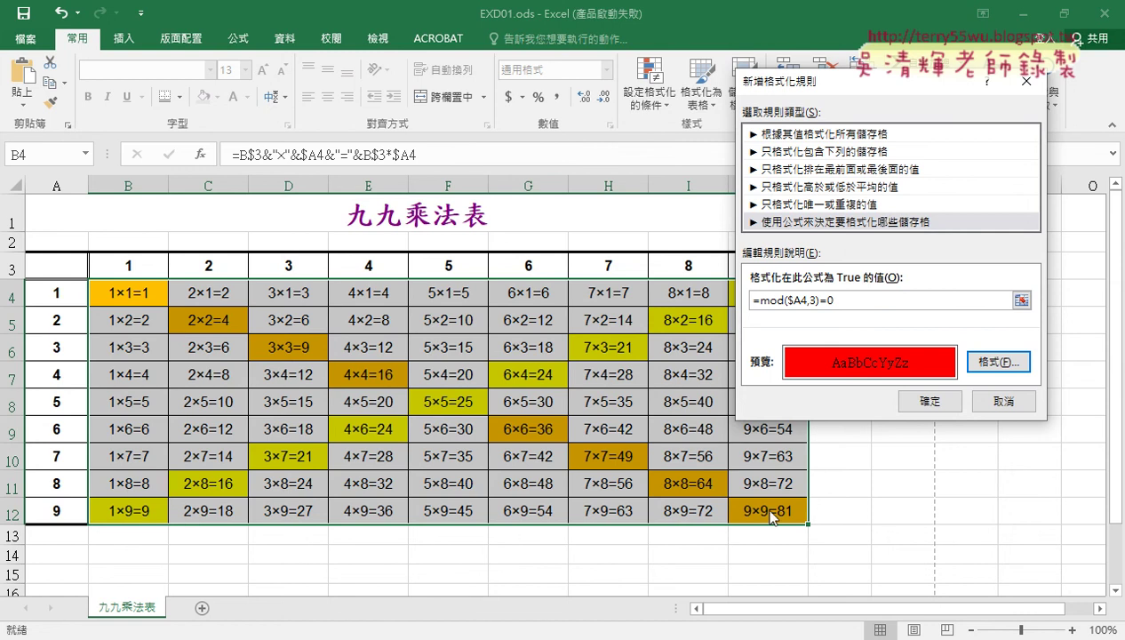
{"action": "left_click", "coordinate": [933, 401]}
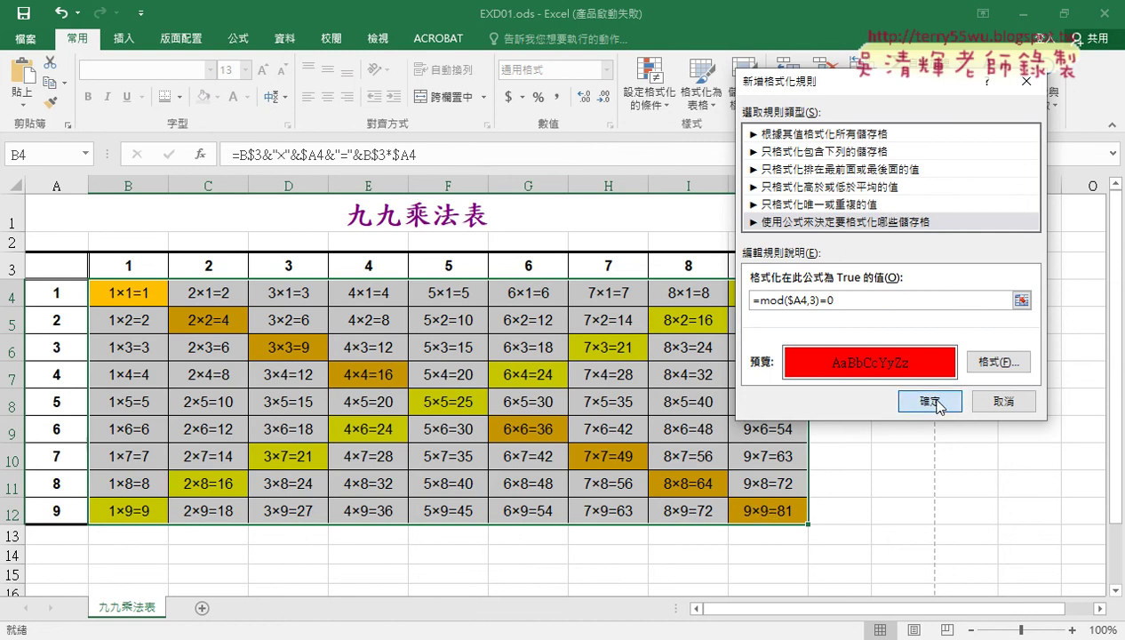
Apply the red-fill MOD rule to the table, then reopen it from Manage Rules.
{"action": "left_click", "coordinate": [936, 400]}
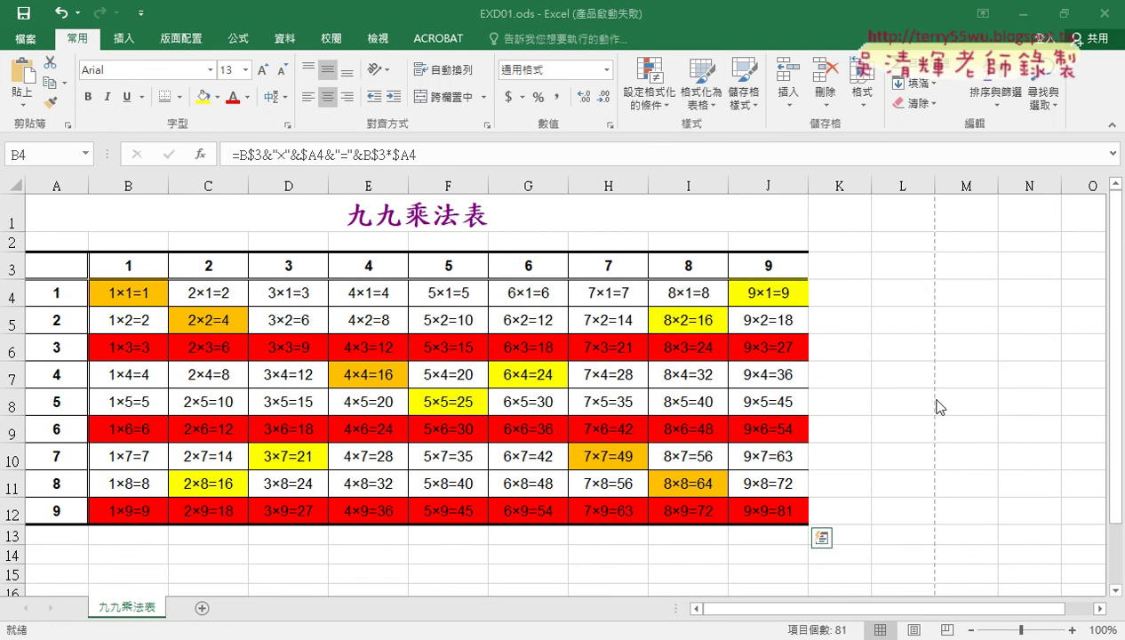
{"action": "left_click", "coordinate": [656, 113]}
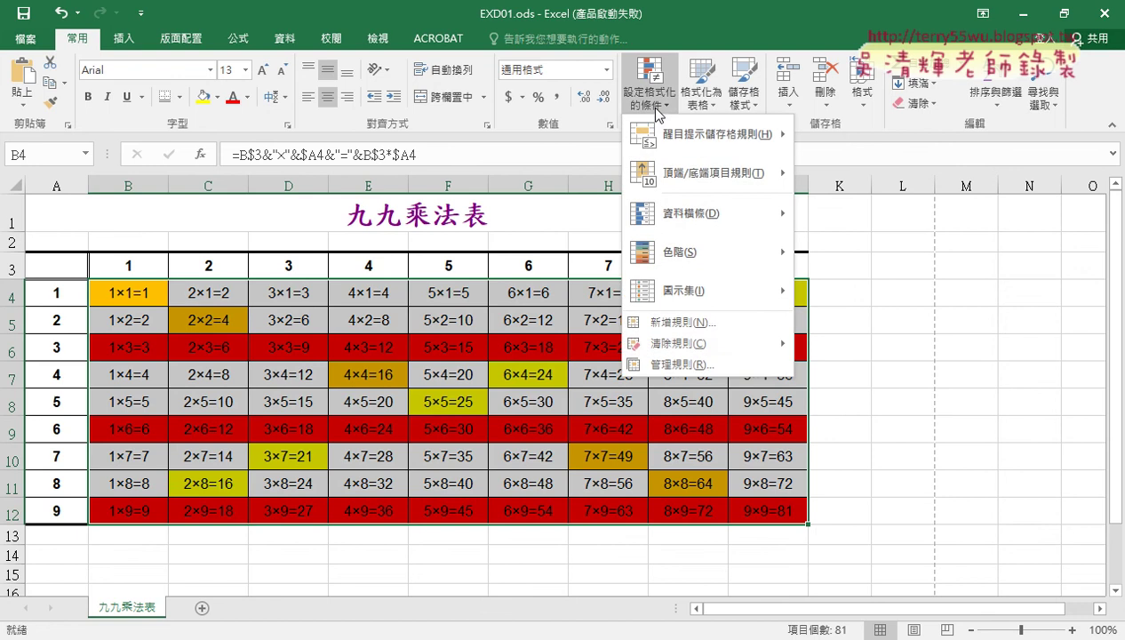
{"action": "left_click", "coordinate": [697, 364]}
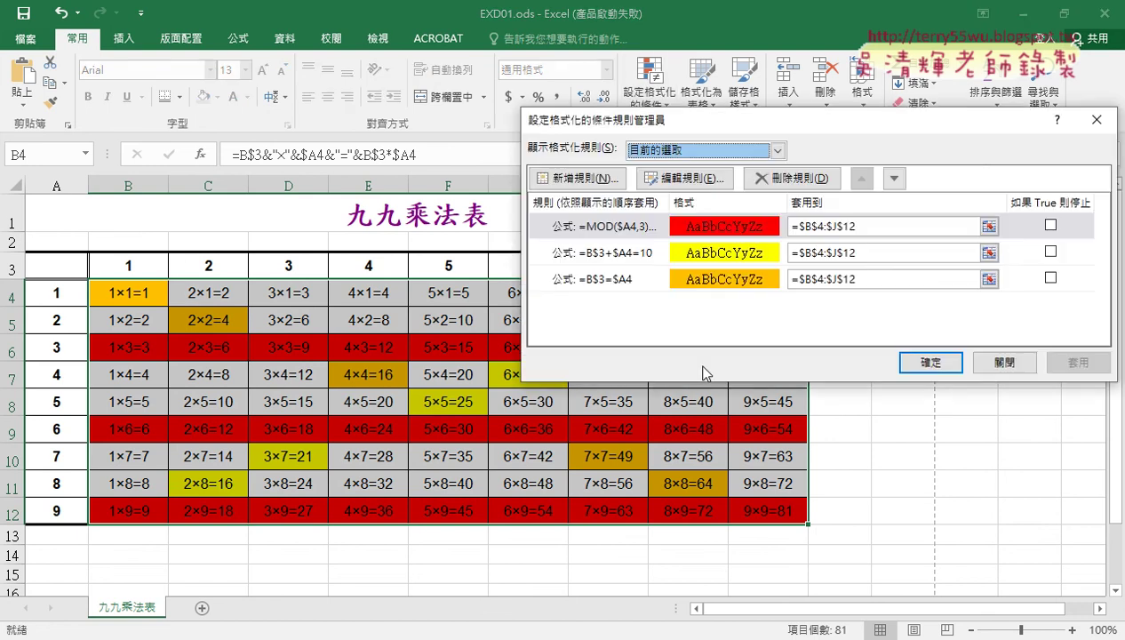
{"action": "double_click", "coordinate": [632, 227]}
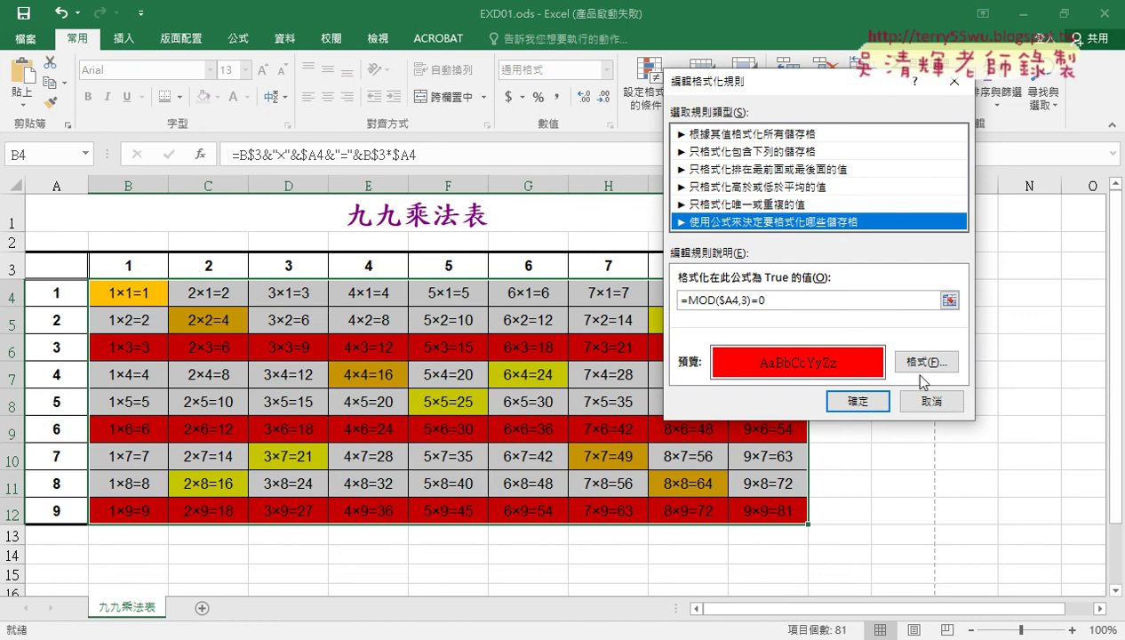
Change the MOD rule's format to No Color fill with red font colour.
{"action": "left_click", "coordinate": [925, 363]}
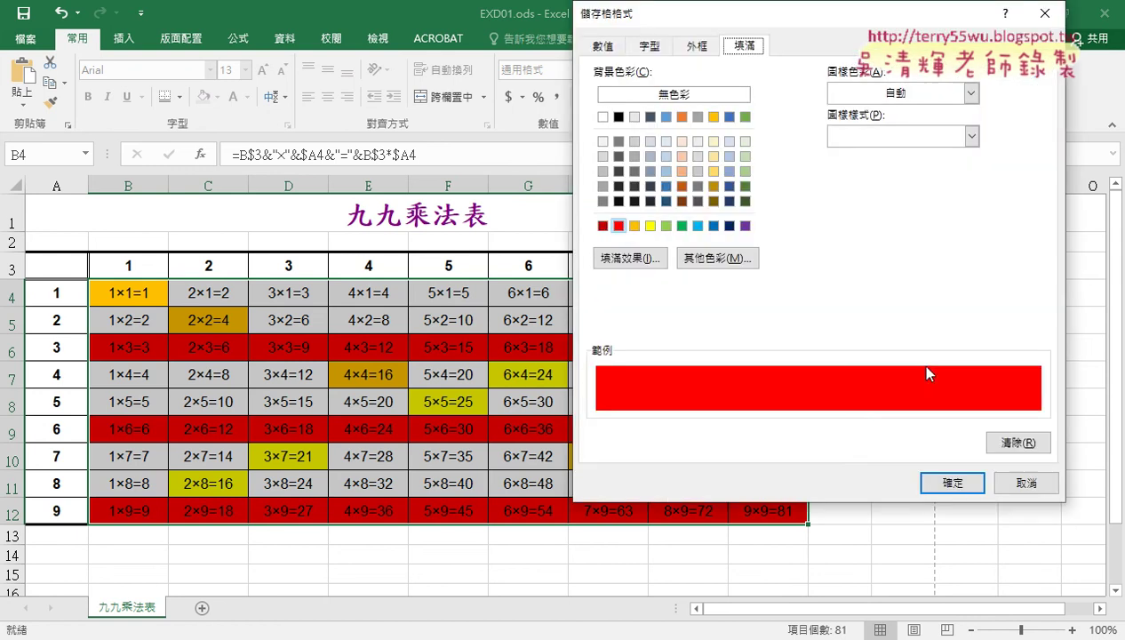
{"action": "left_click", "coordinate": [618, 96]}
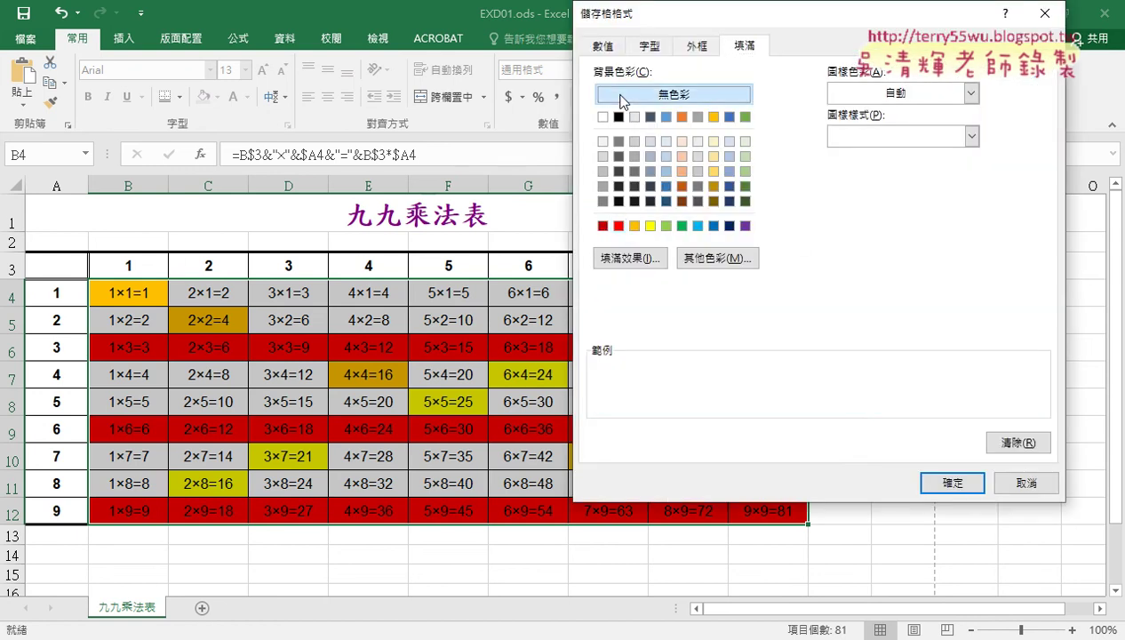
{"action": "left_click", "coordinate": [649, 46]}
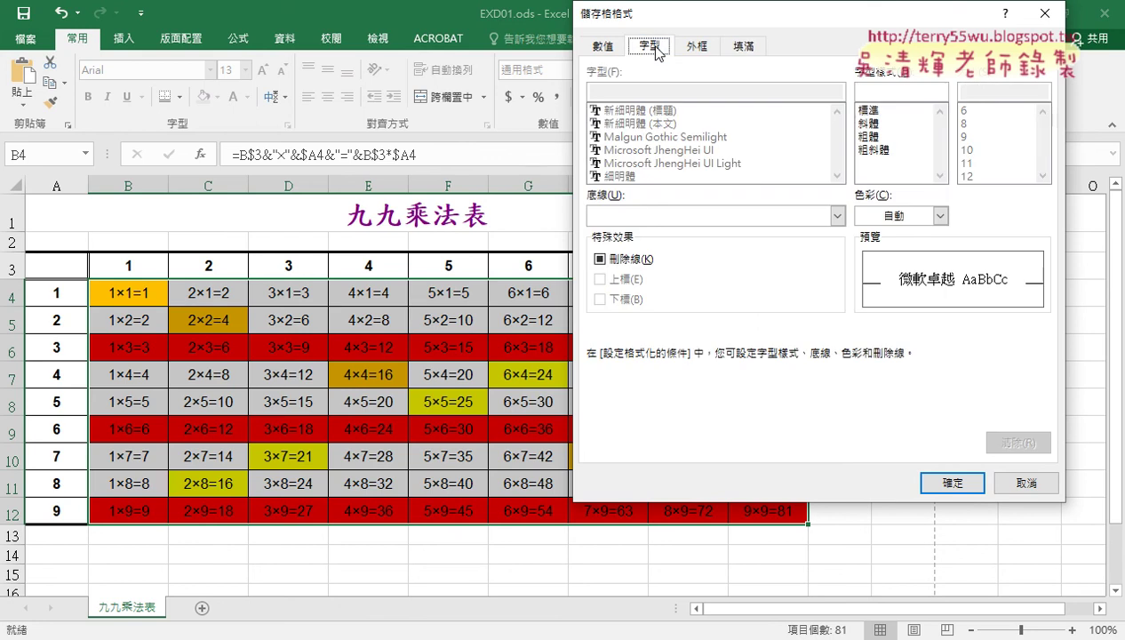
{"action": "left_click", "coordinate": [939, 215]}
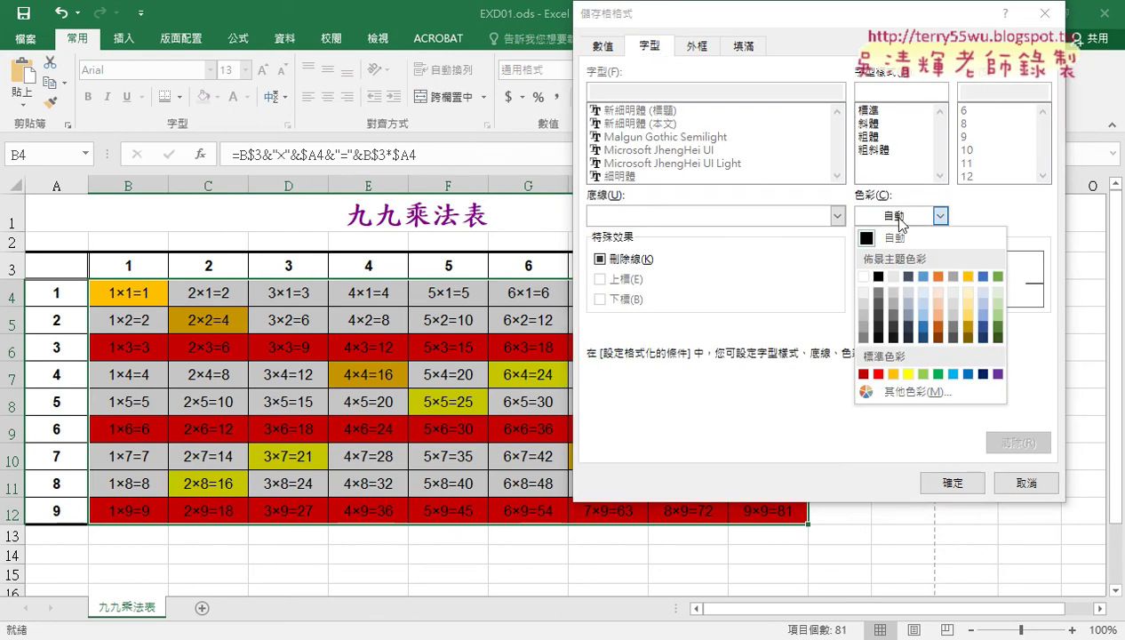
{"action": "left_click", "coordinate": [877, 374]}
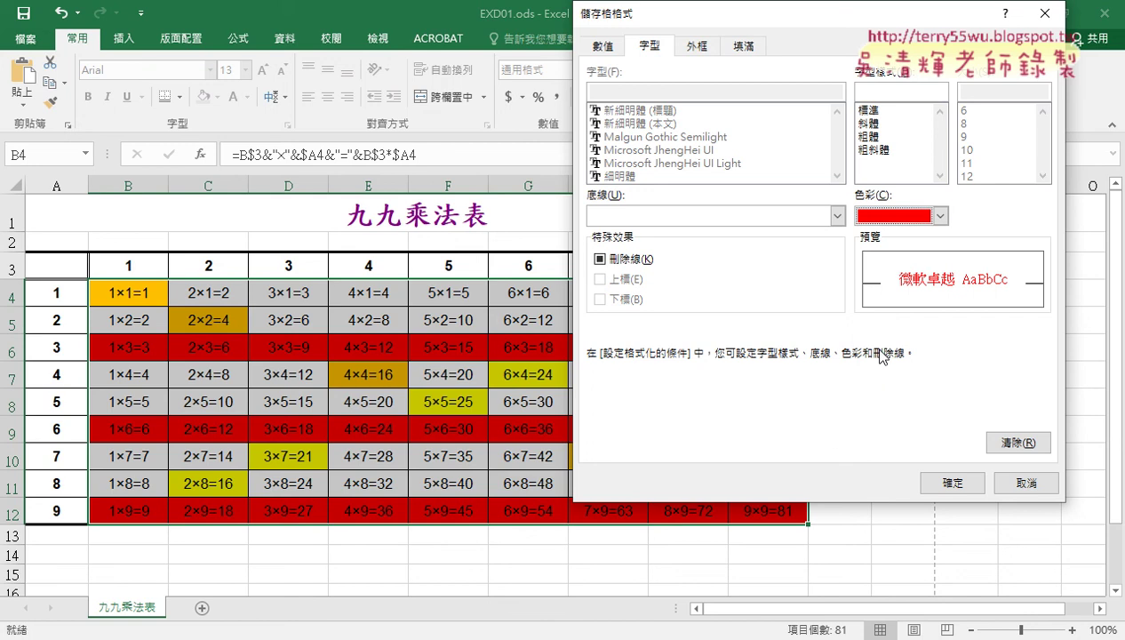
{"action": "left_click", "coordinate": [955, 491]}
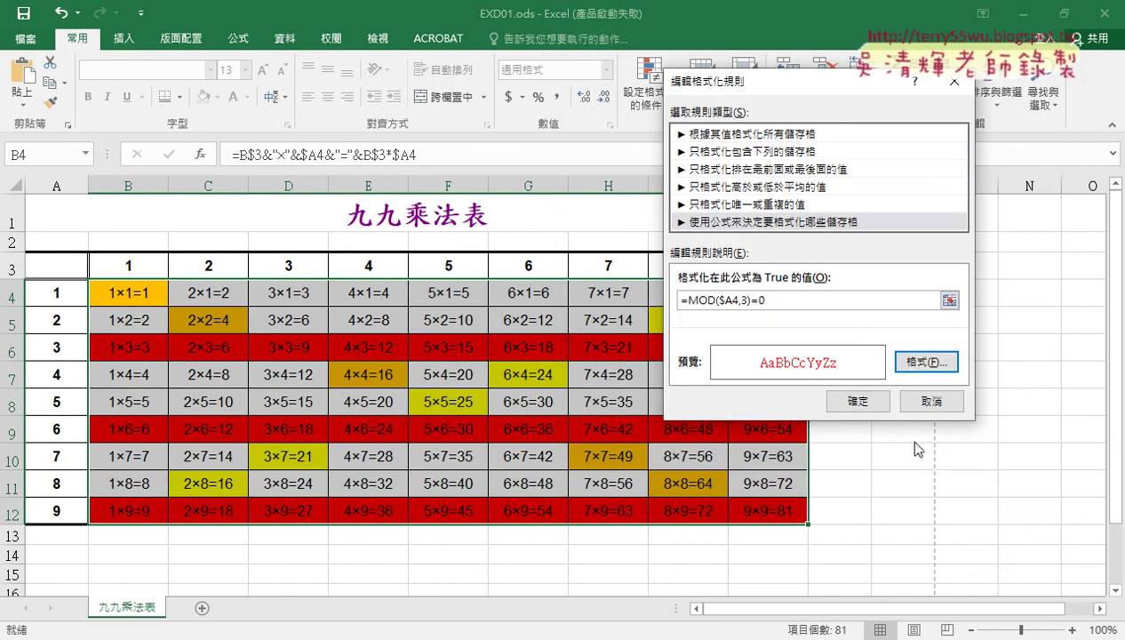
Save the edited MOD rule, apply it, and close the Rules Manager.
{"action": "left_click", "coordinate": [864, 404]}
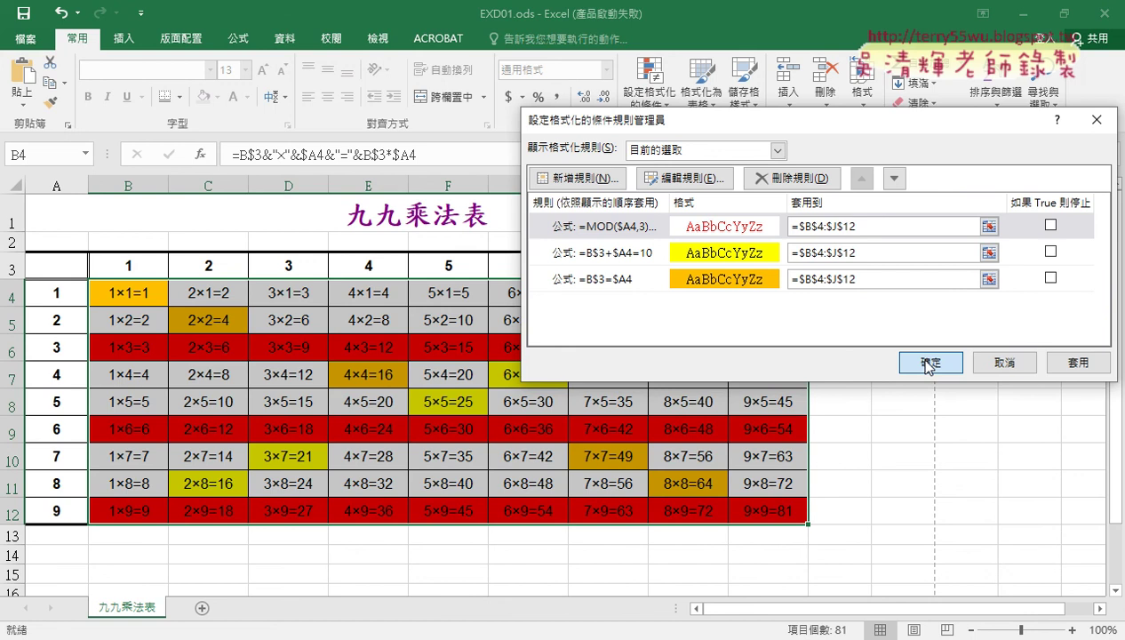
{"action": "left_click", "coordinate": [1078, 363]}
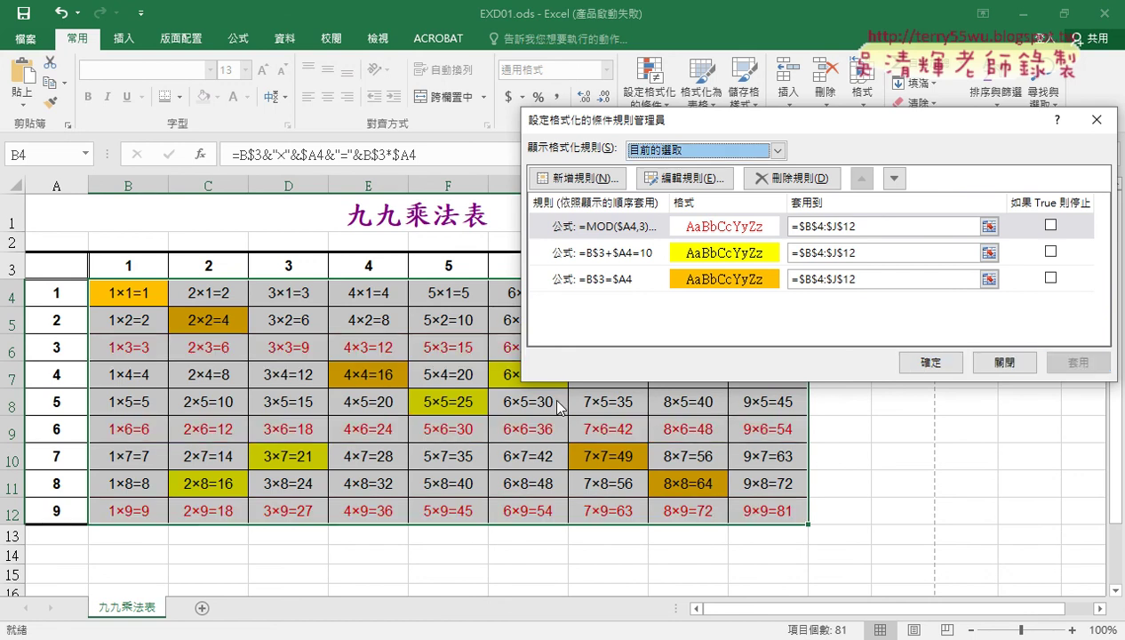
{"action": "left_click", "coordinate": [925, 364]}
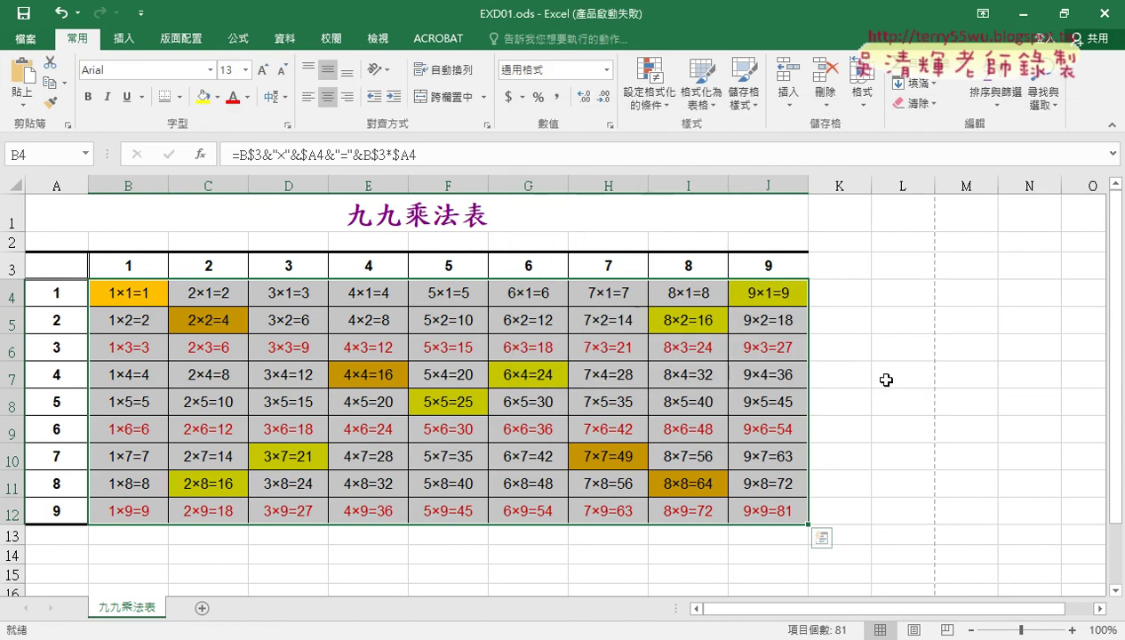
Open Conditional Formatting > Manage Rules to list the table's three rules.
{"action": "left_click", "coordinate": [661, 104]}
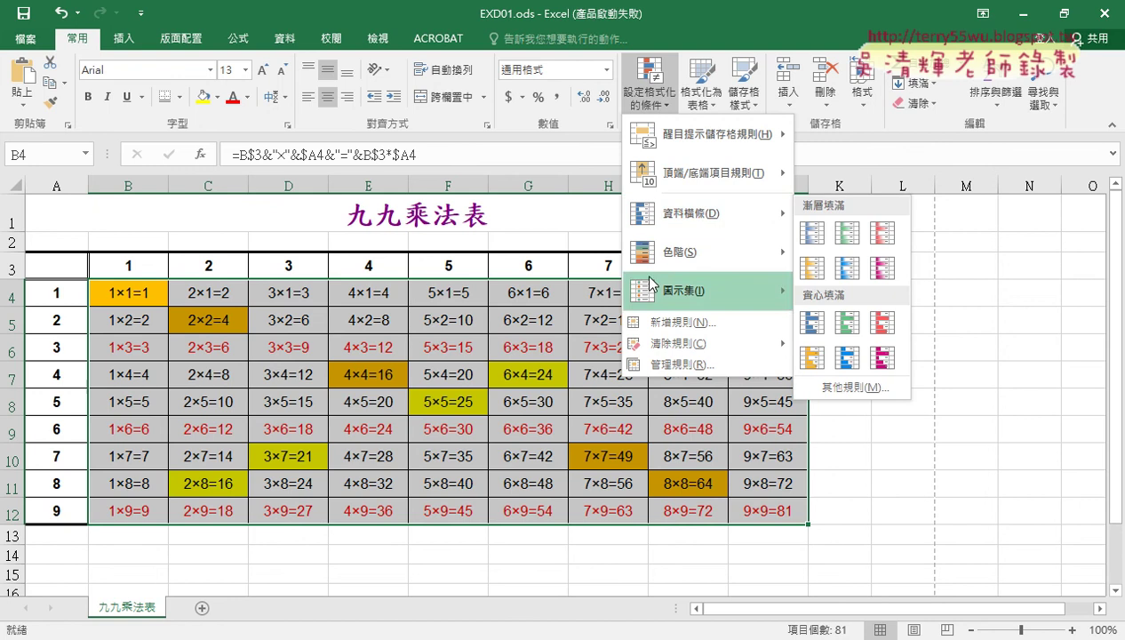
{"action": "left_click", "coordinate": [666, 366]}
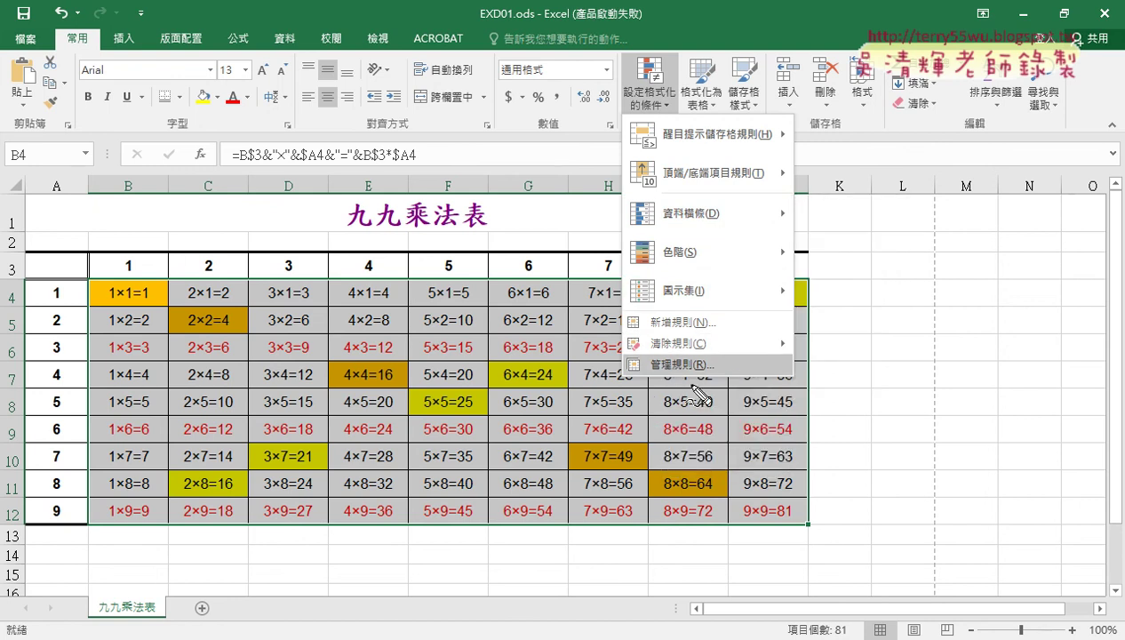
{"action": "left_click_drag", "start_coordinate": [700, 395], "coordinate": [687, 398]}
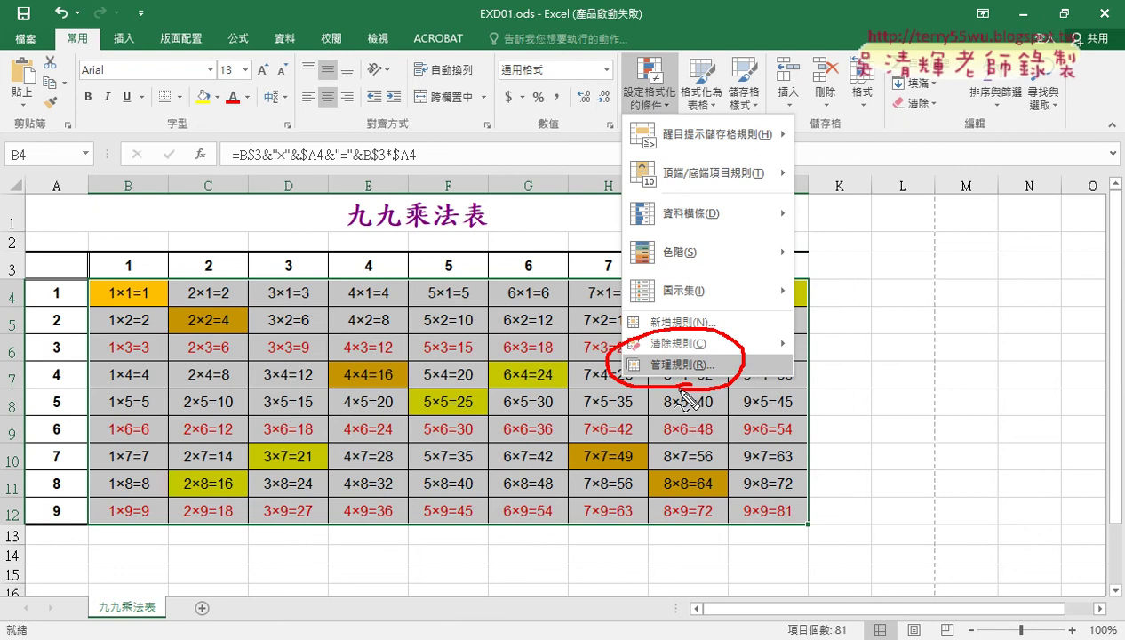
{"action": "left_click", "coordinate": [649, 84]}
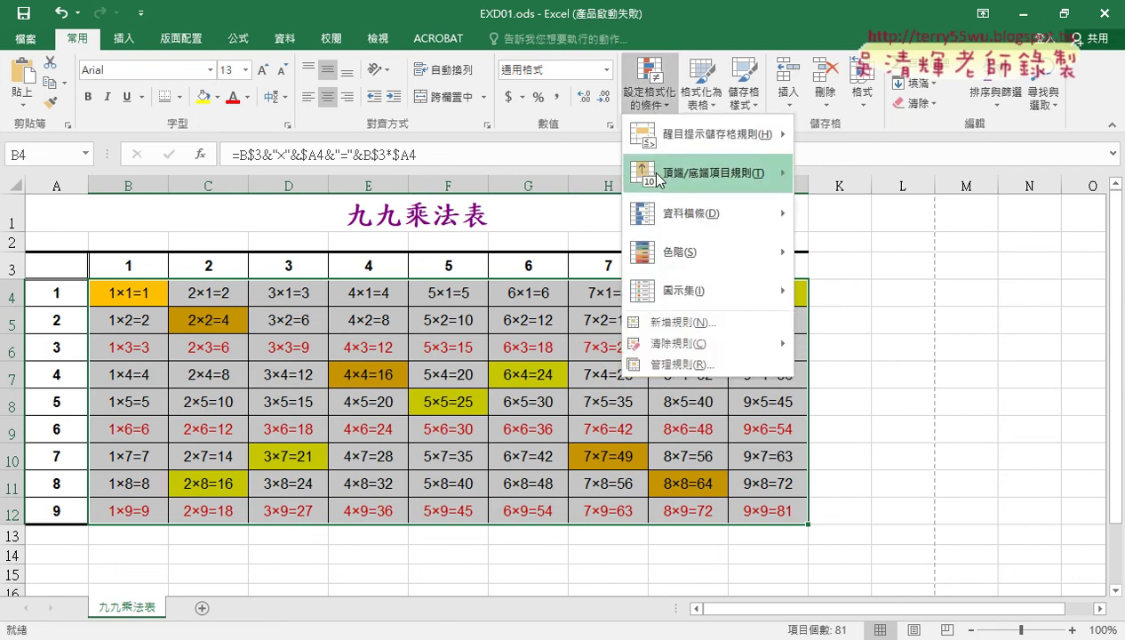
{"action": "left_click", "coordinate": [665, 364]}
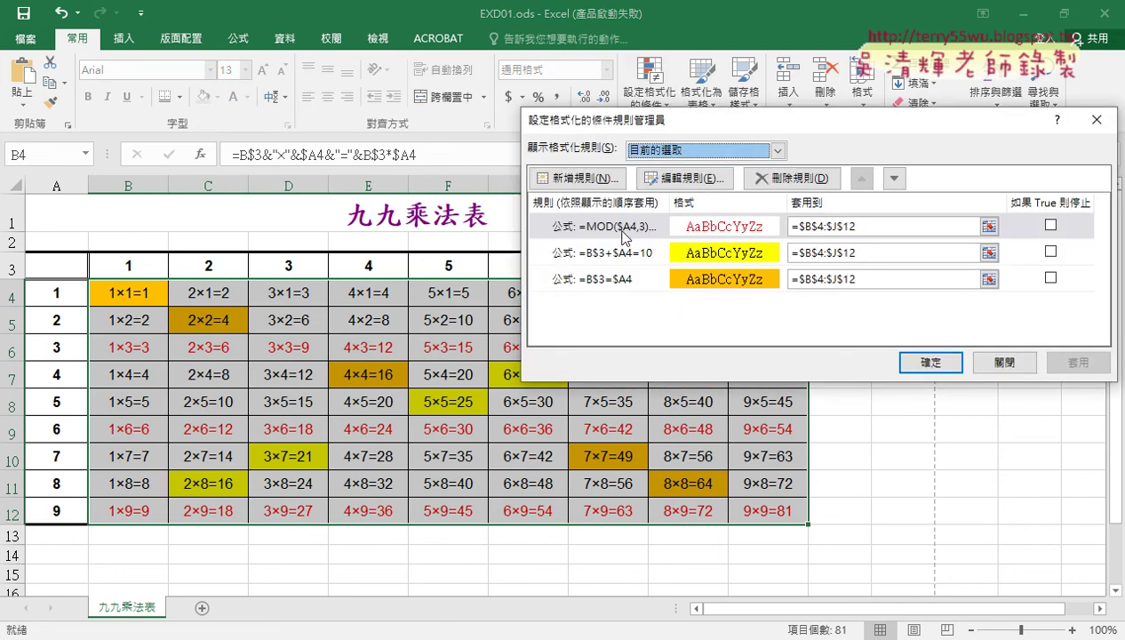
Open the =MOD($A4,3)=0 rule in Edit Formatting Rule and inspect its formula.
{"action": "left_click", "coordinate": [622, 226]}
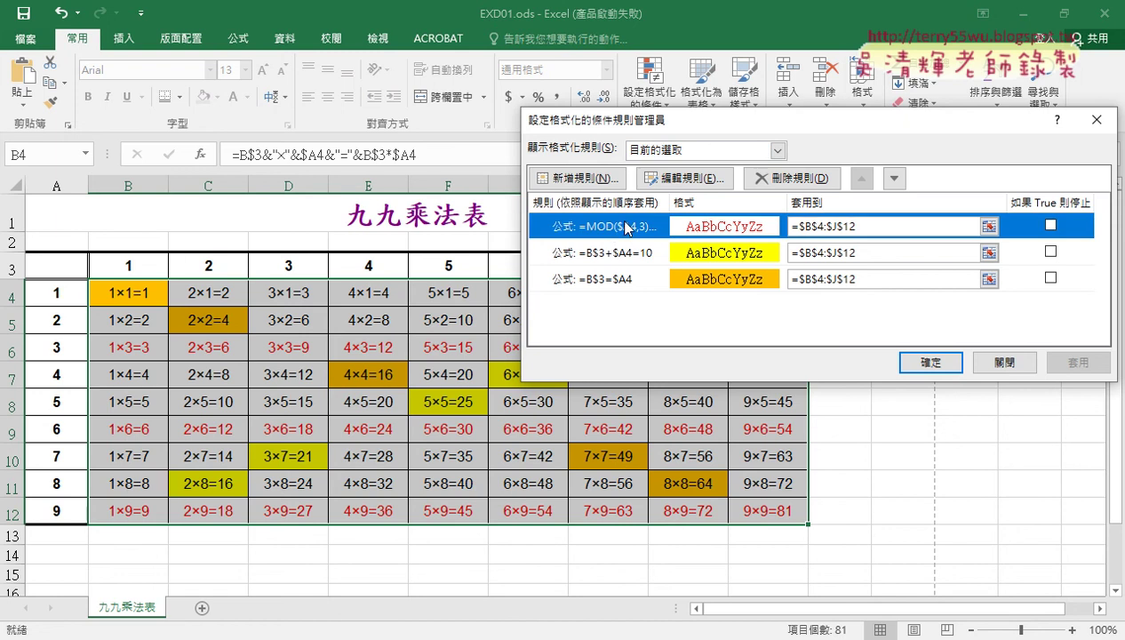
{"action": "left_click", "coordinate": [667, 179]}
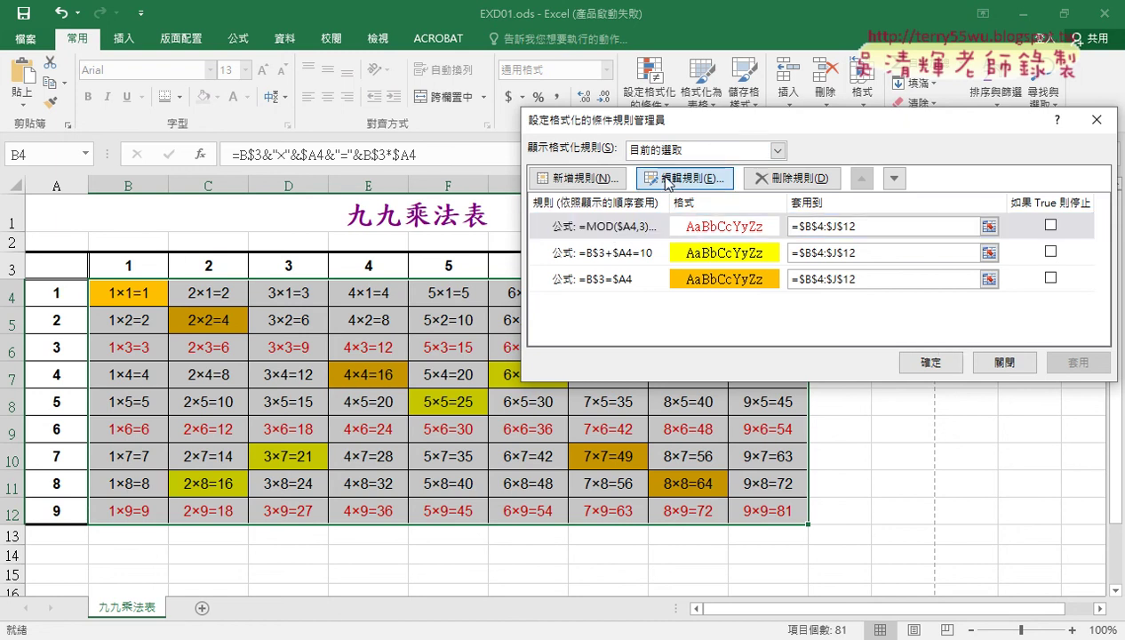
{"action": "left_click_drag", "start_coordinate": [762, 296], "coordinate": [680, 295]}
{"action": "left_click", "coordinate": [680, 299]}
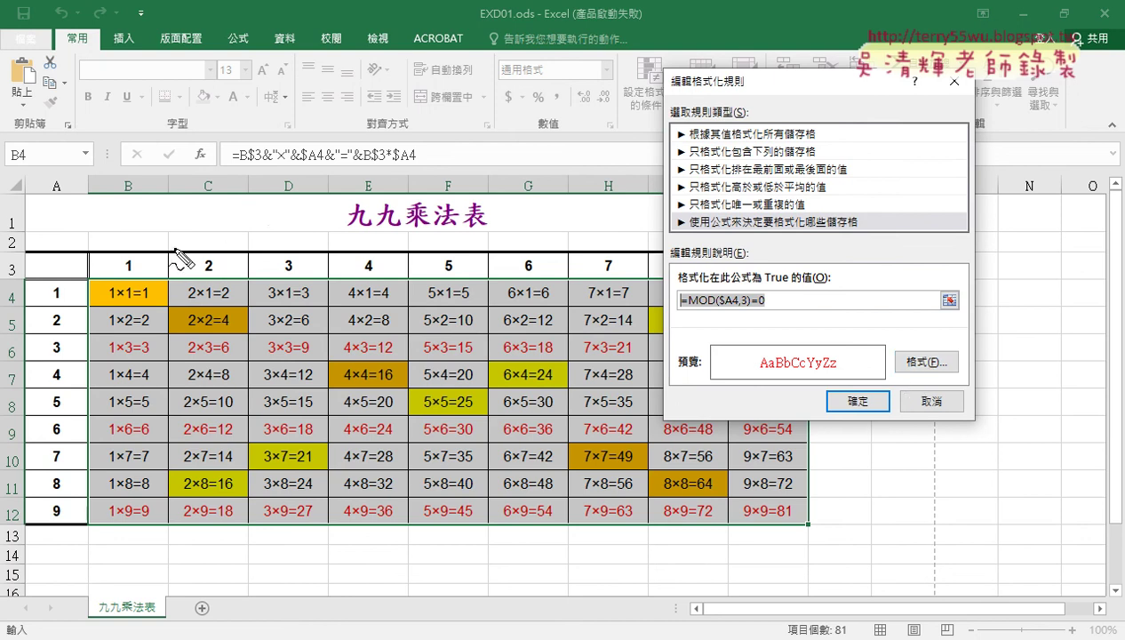
{"action": "left_click_drag", "start_coordinate": [174, 248], "coordinate": [173, 485]}
{"action": "mouse_move", "coordinate": [178, 228]}
{"action": "left_mouse_down"}
{"action": "mouse_move", "coordinate": [234, 466]}
{"action": "mouse_move", "coordinate": [192, 523]}
{"action": "left_mouse_up"}
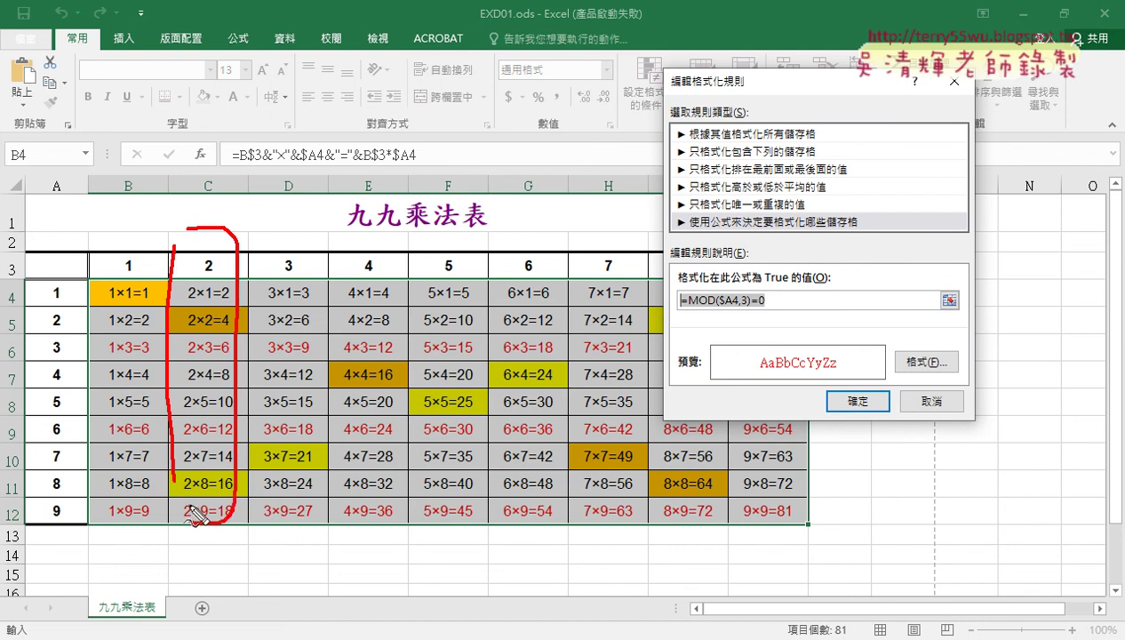